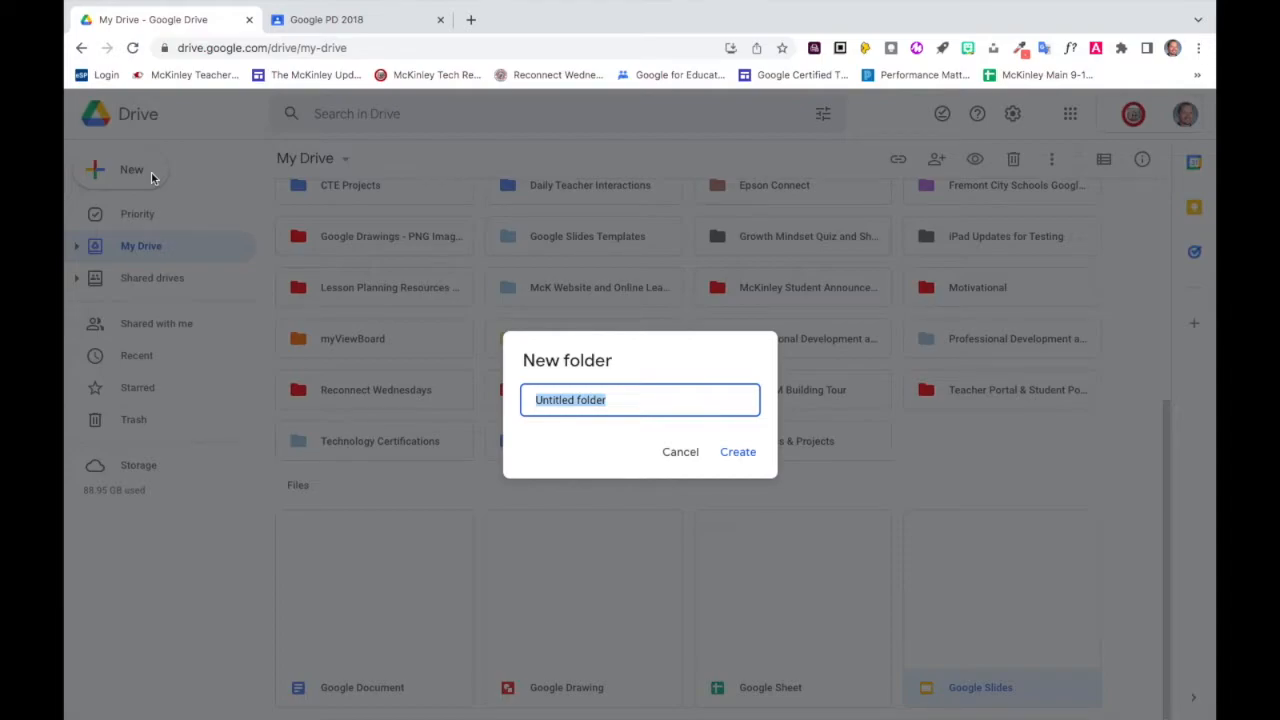
Name the new My Drive folder "1 - English" and create it.
text(1 - English)
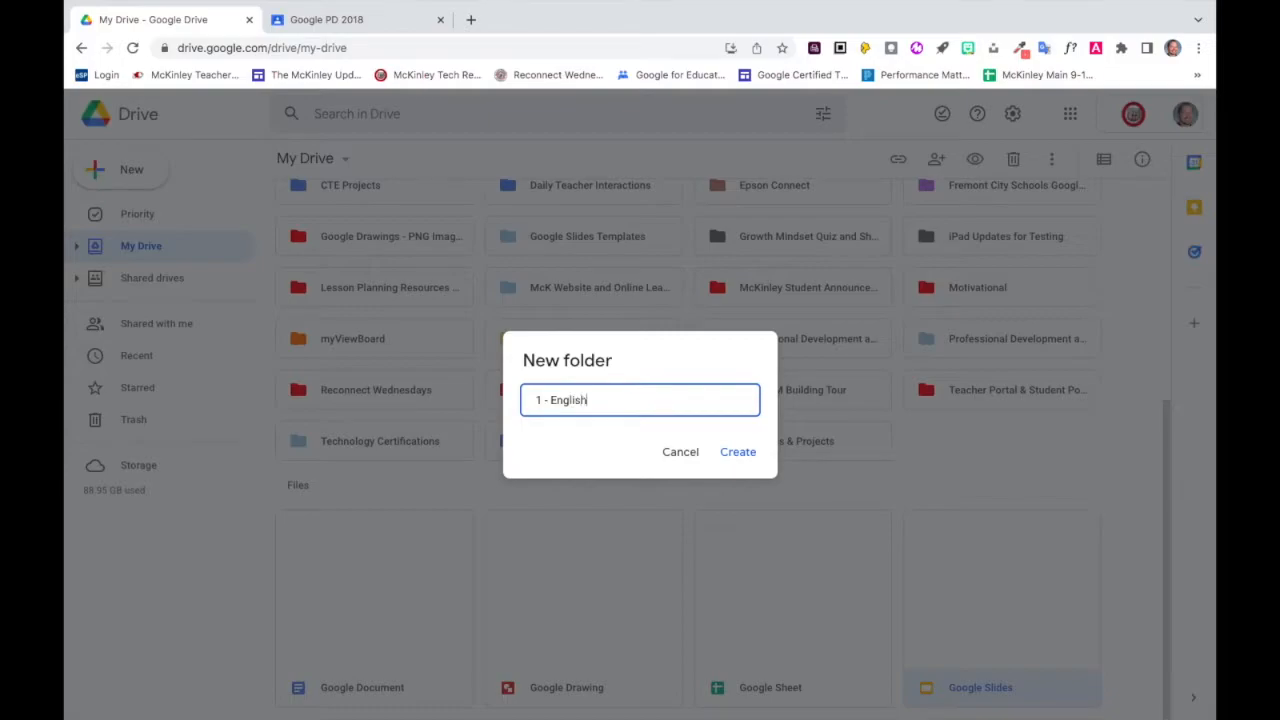
key(Return)
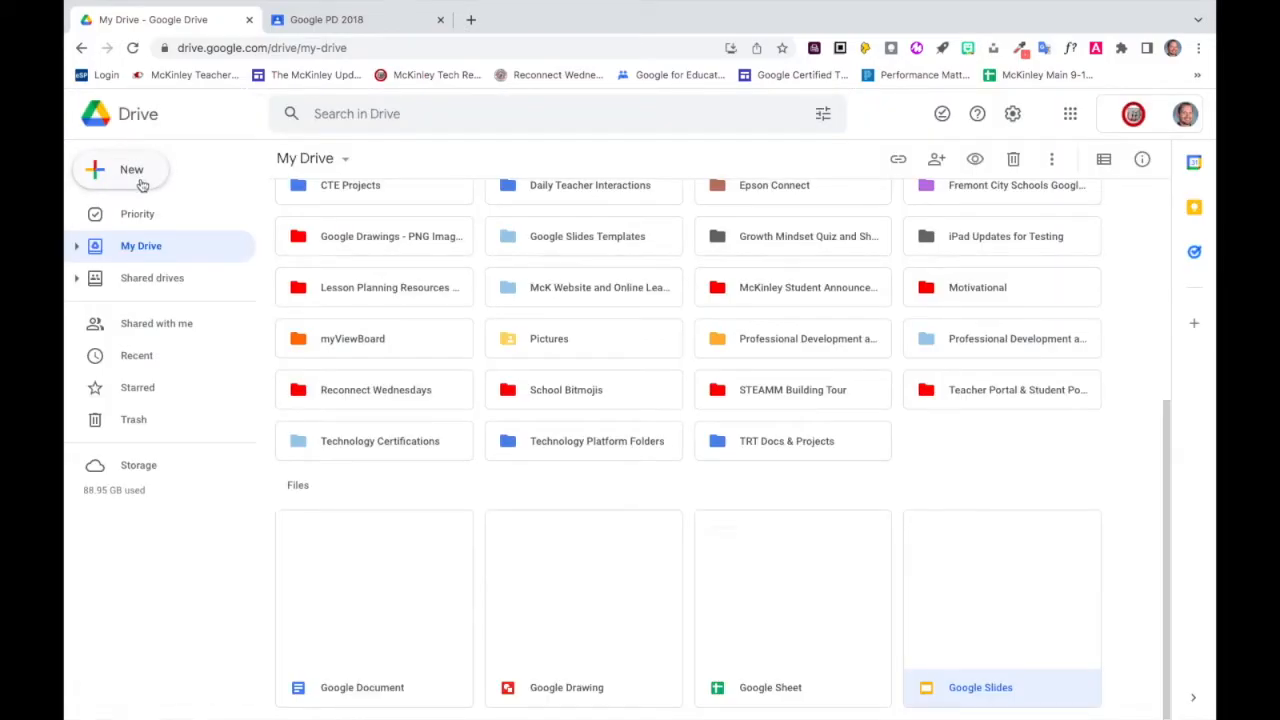
scroll(446, 491, down, 1)
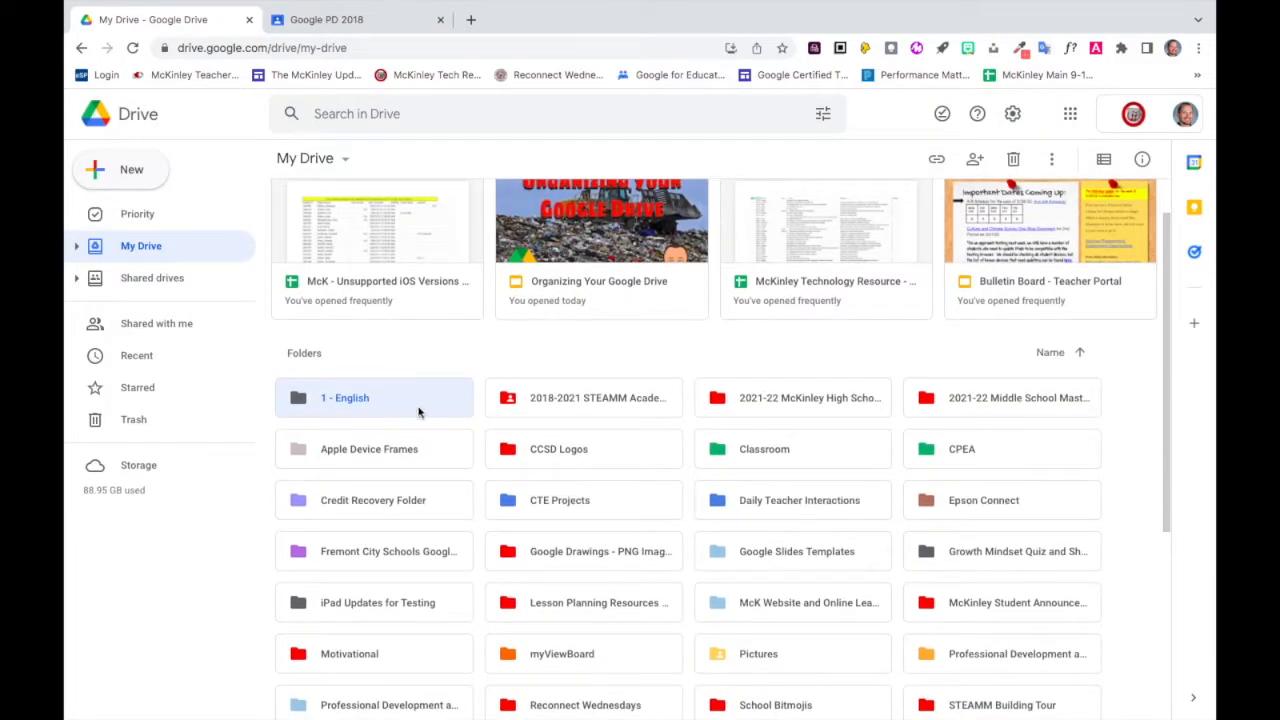
Create another folder in My Drive named "2 - Math".
click(148, 178)
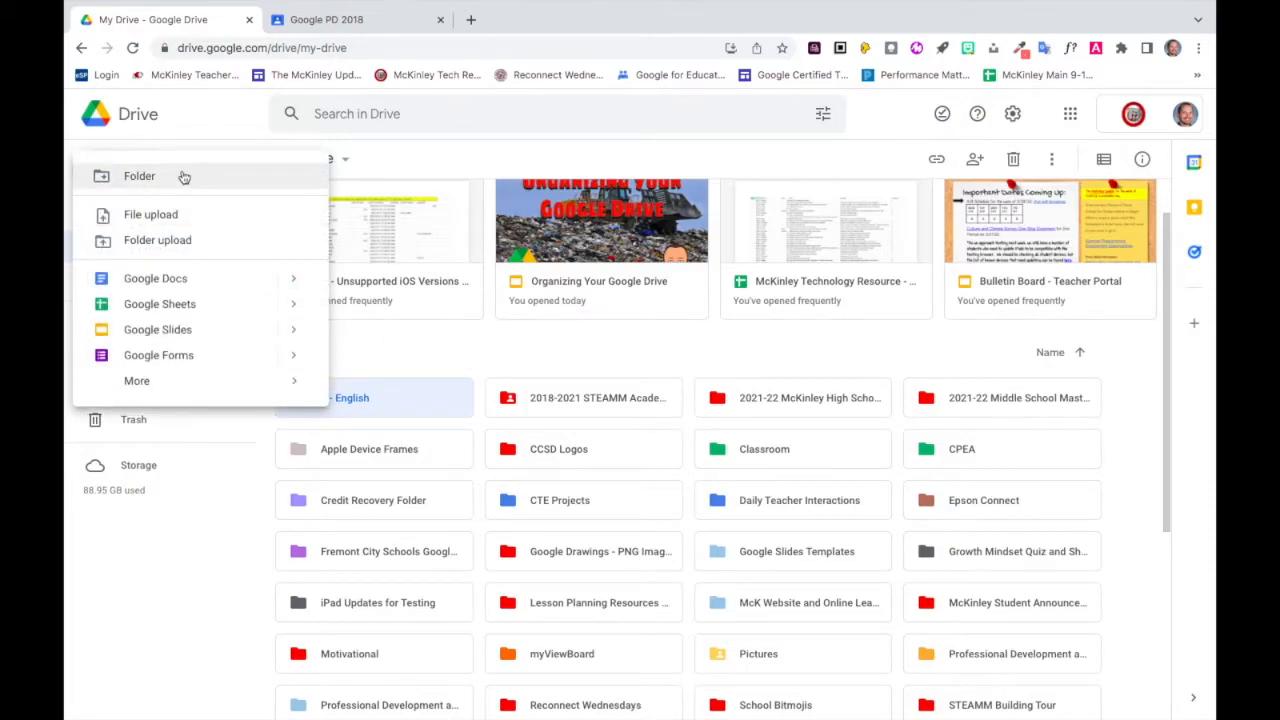
click(181, 175)
text(2 -)
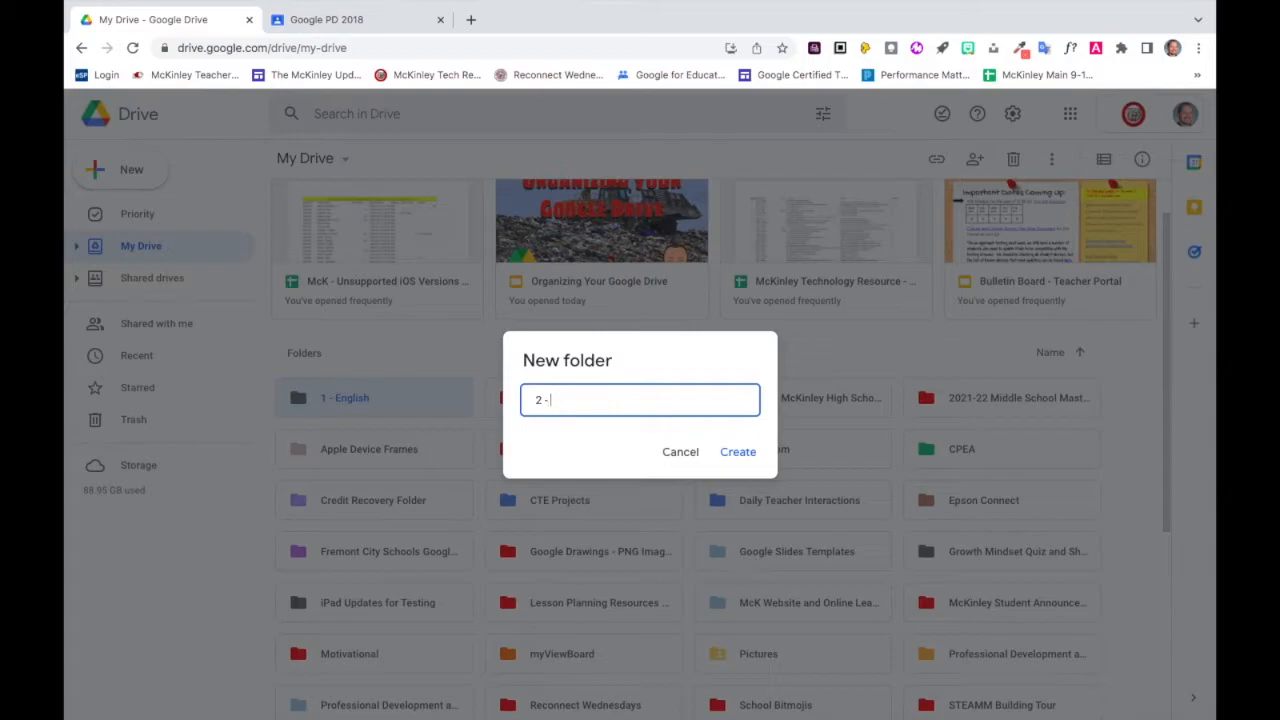
text( Math)
key(Return)
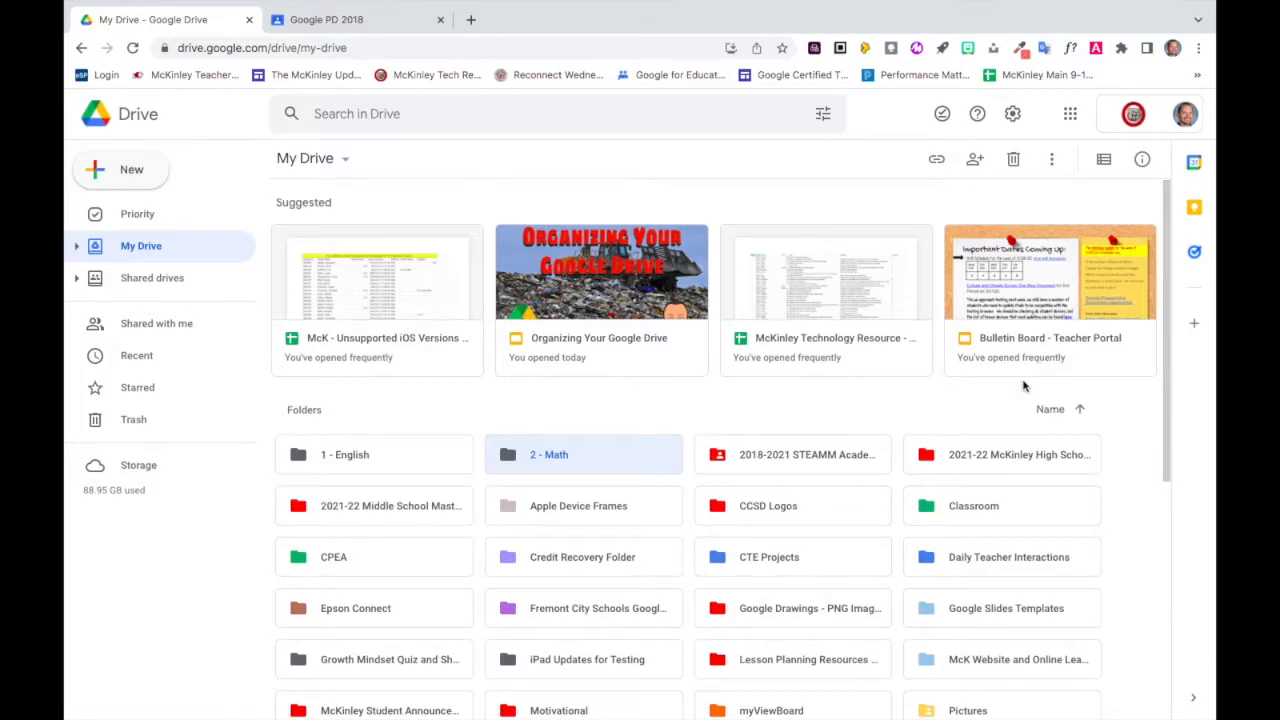
Compare how the My Drive folders and files look in list view and grid view, ending in grid view.
scroll(1023, 386, down, 3)
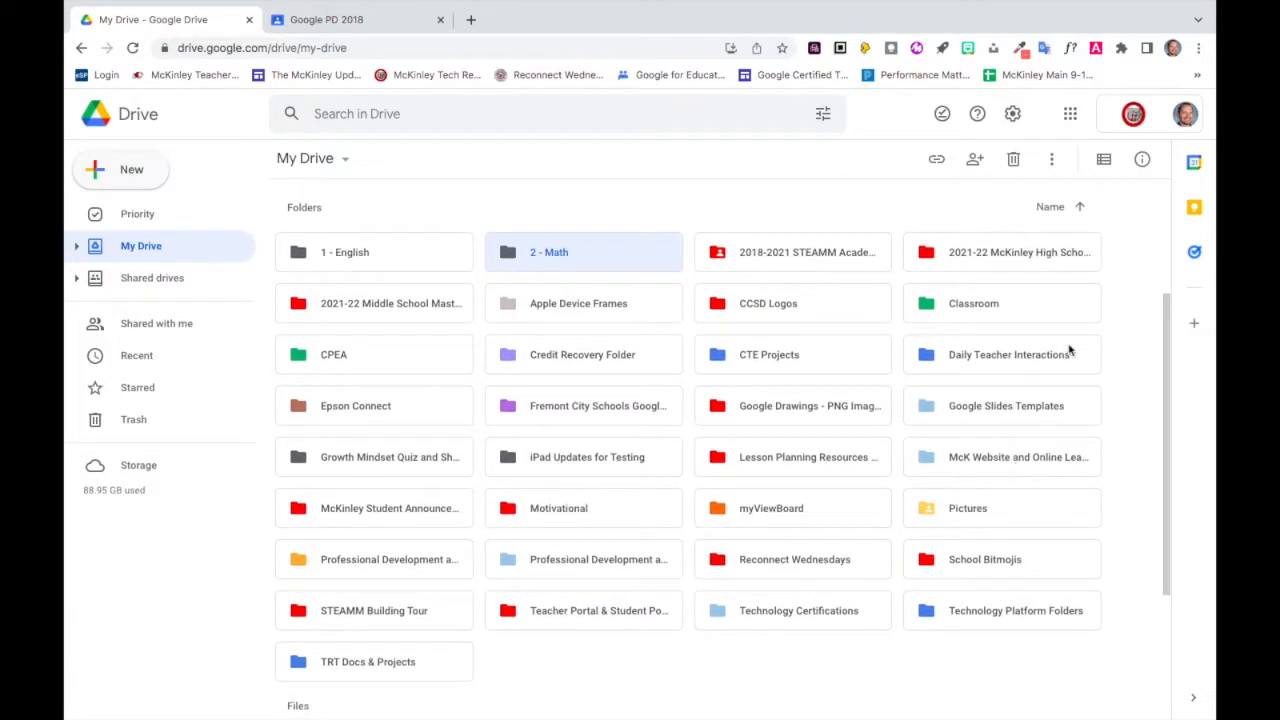
click(1104, 160)
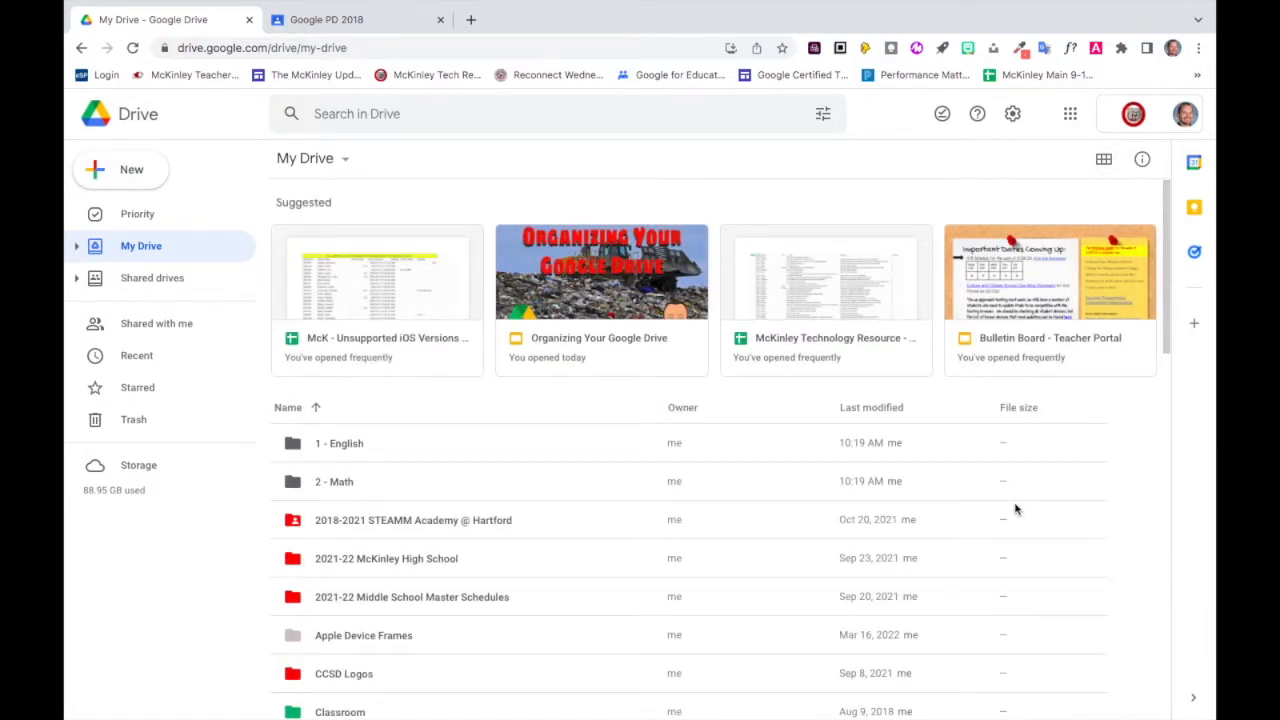
click(1104, 160)
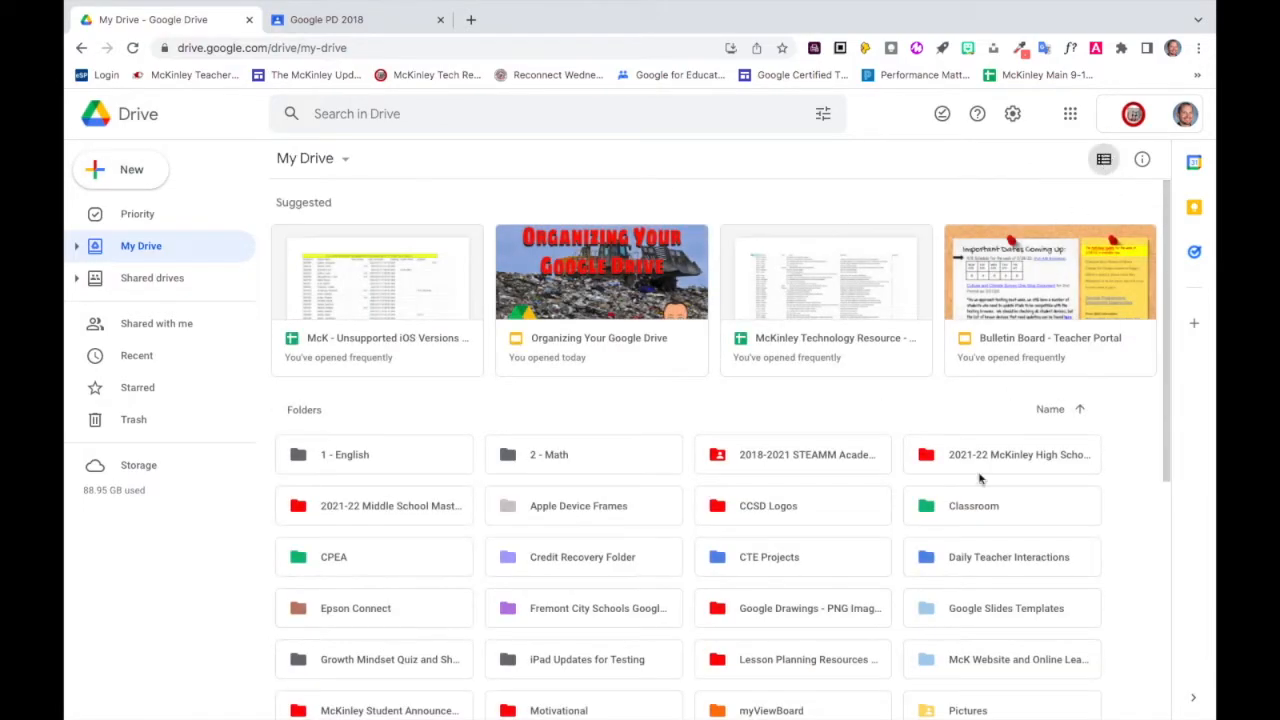
scroll(902, 602, down, 1)
scroll(900, 602, down, 3)
scroll(900, 602, up, 3)
scroll(900, 602, up, 1)
click(1104, 160)
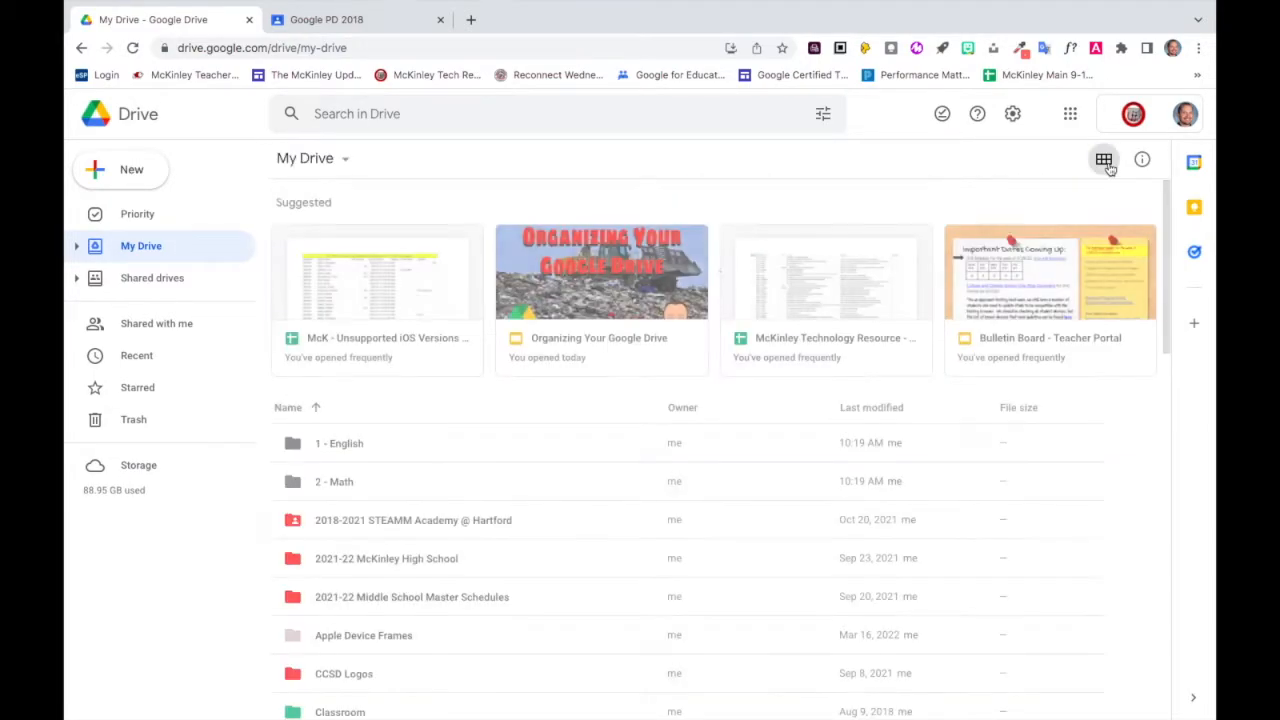
scroll(920, 572, down, 5)
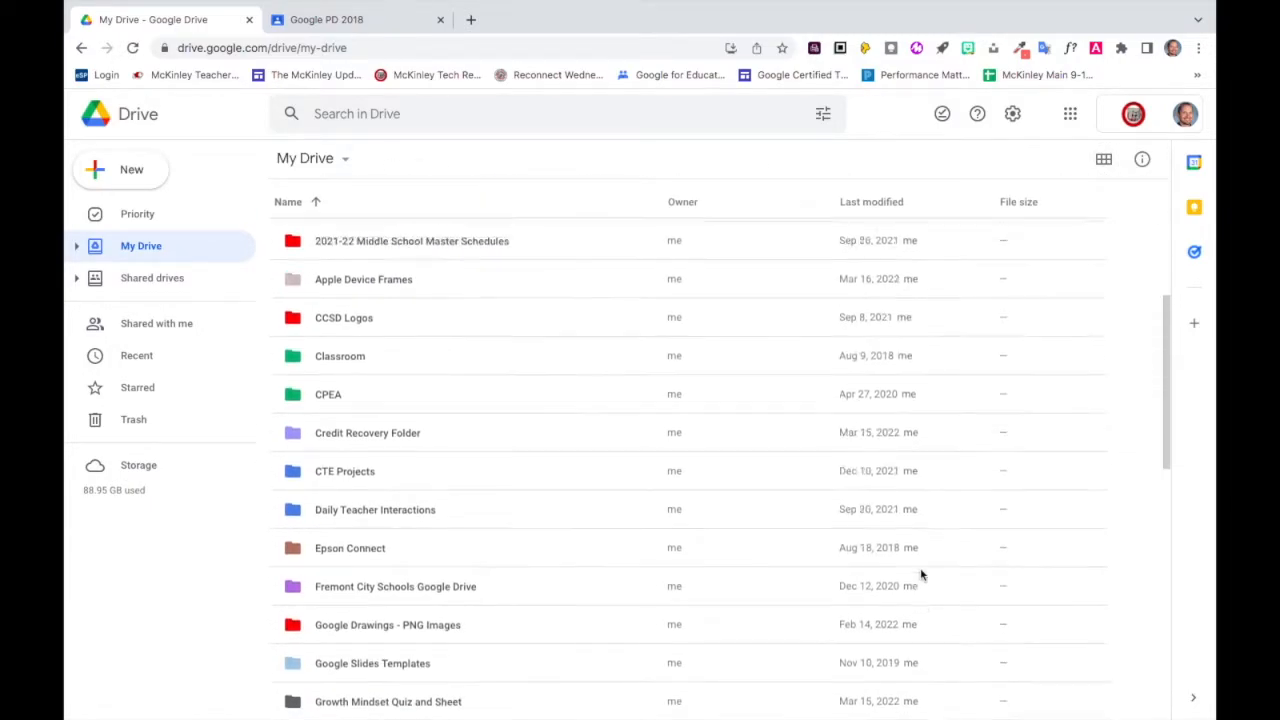
scroll(921, 574, up, 5)
click(1103, 160)
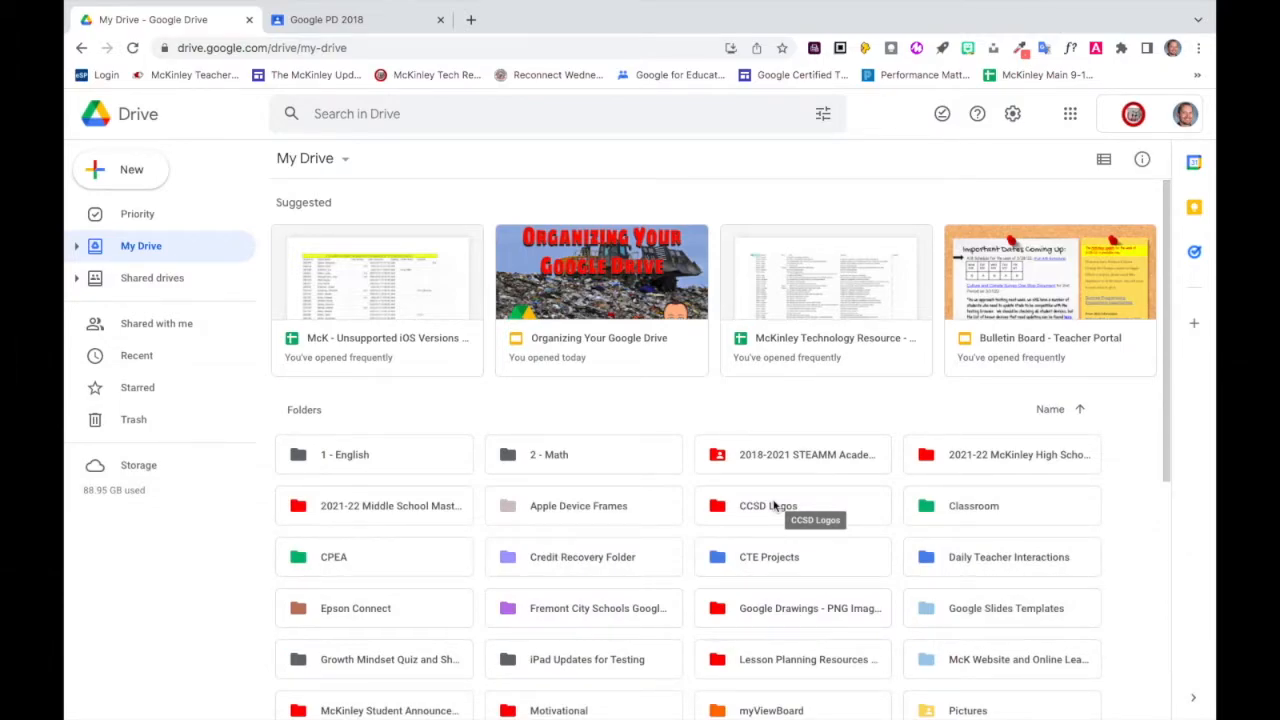
Open the "1 - English" folder and create a subfolder named "9th grade" inside it.
double_click(370, 456)
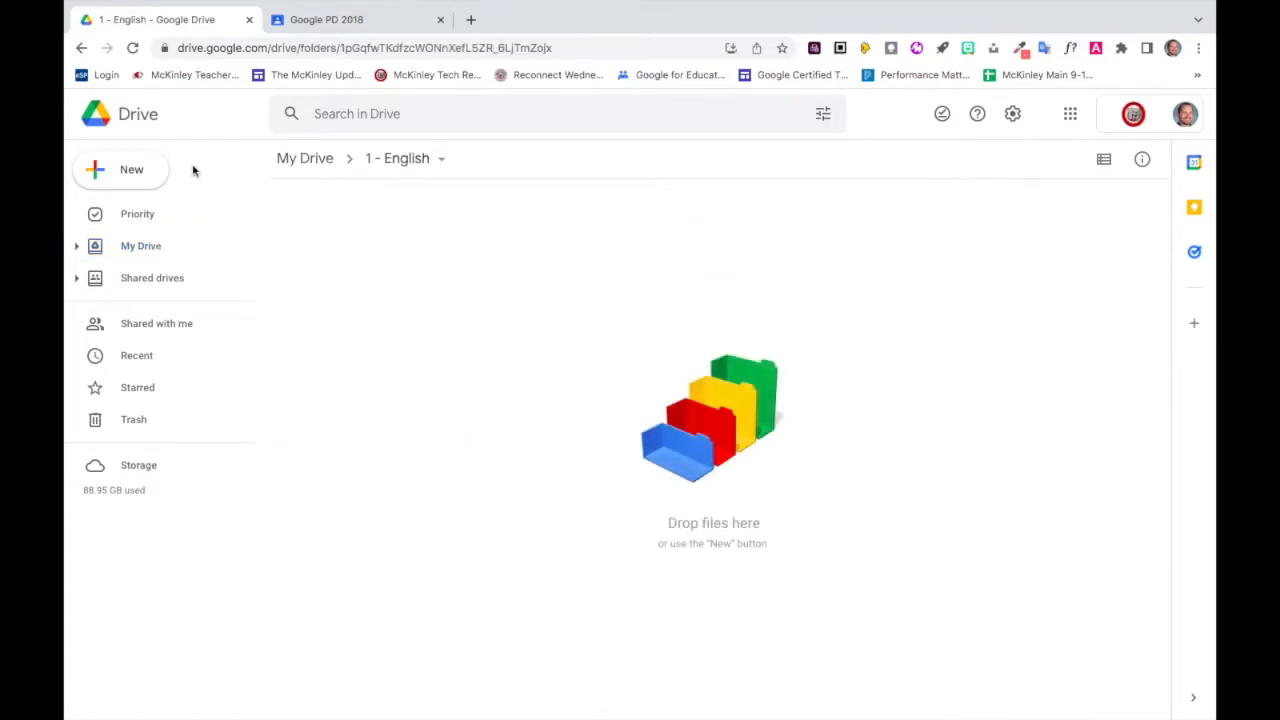
click(160, 170)
click(180, 188)
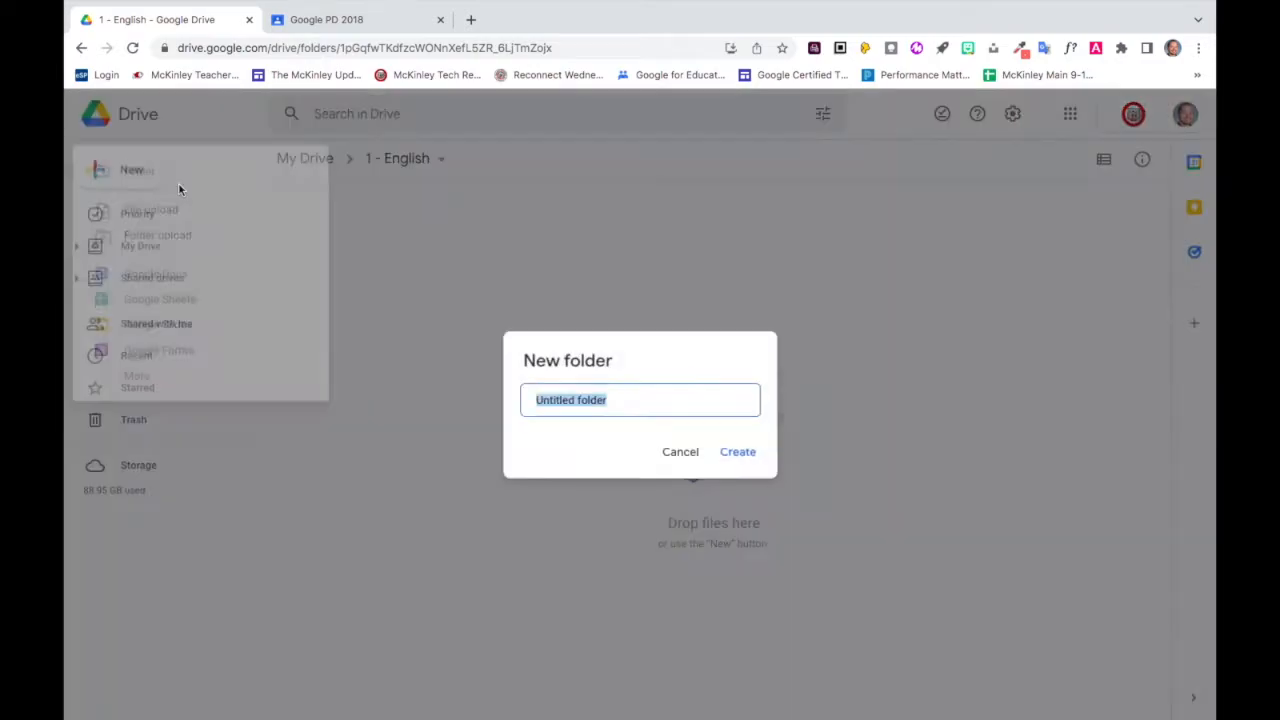
text(9th)
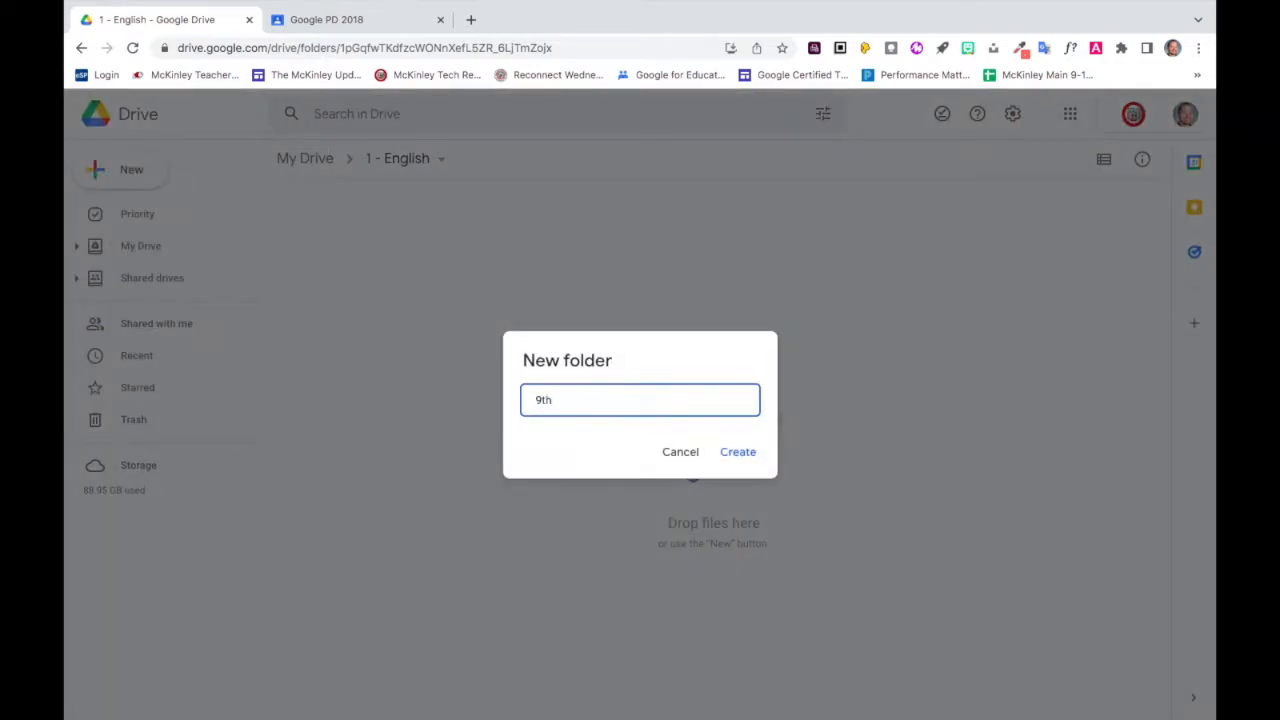
text( grade)
key(Return)
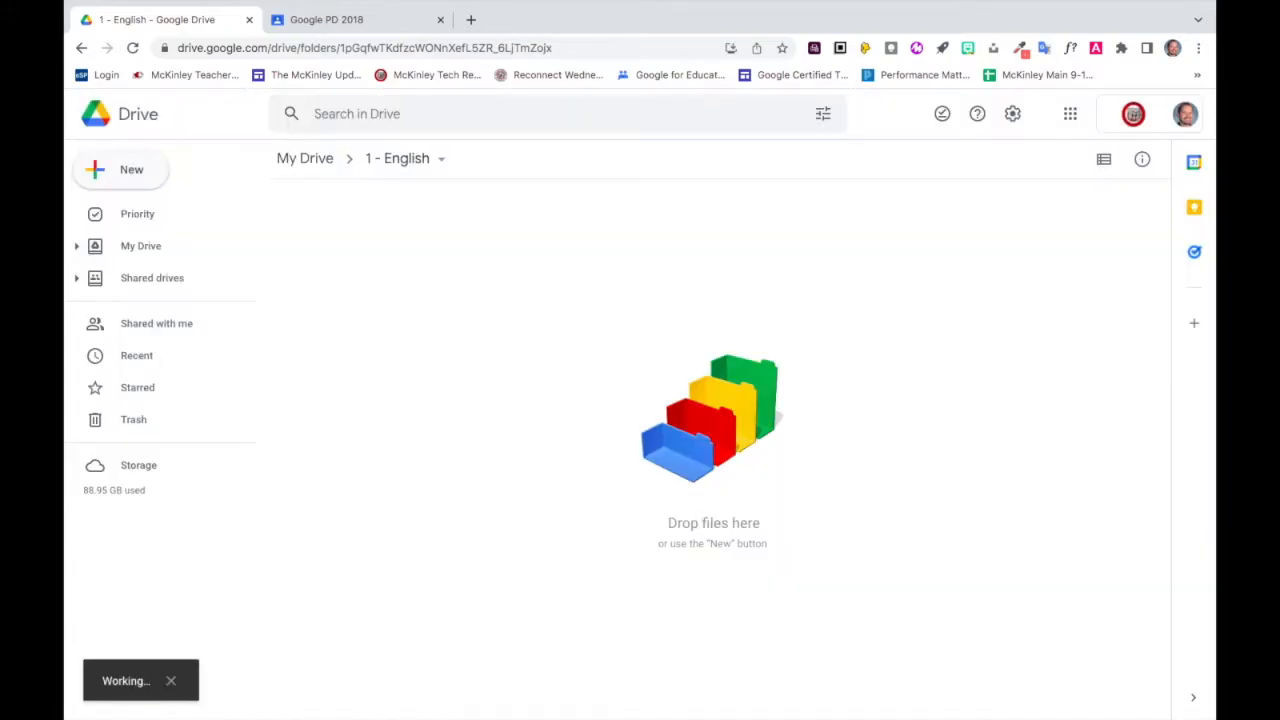
Create a second subfolder named "10th grade" inside the "1 - English" folder.
click(127, 180)
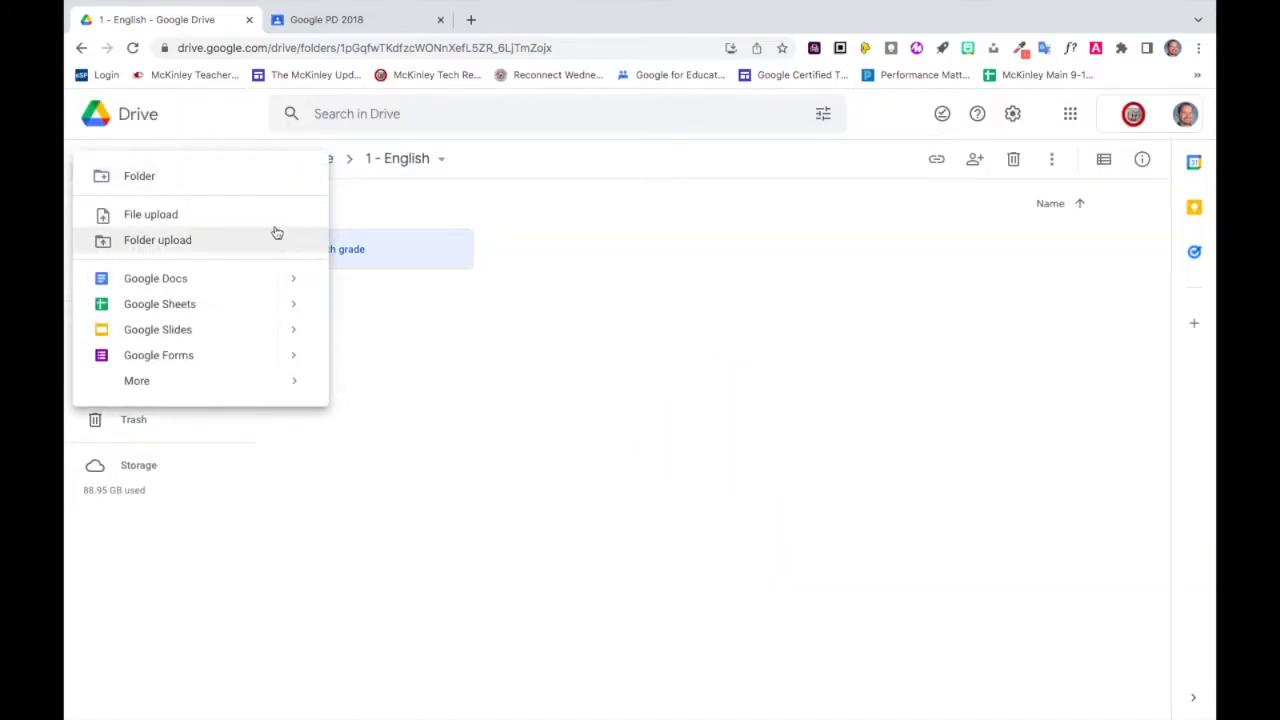
click(250, 178)
text(10)
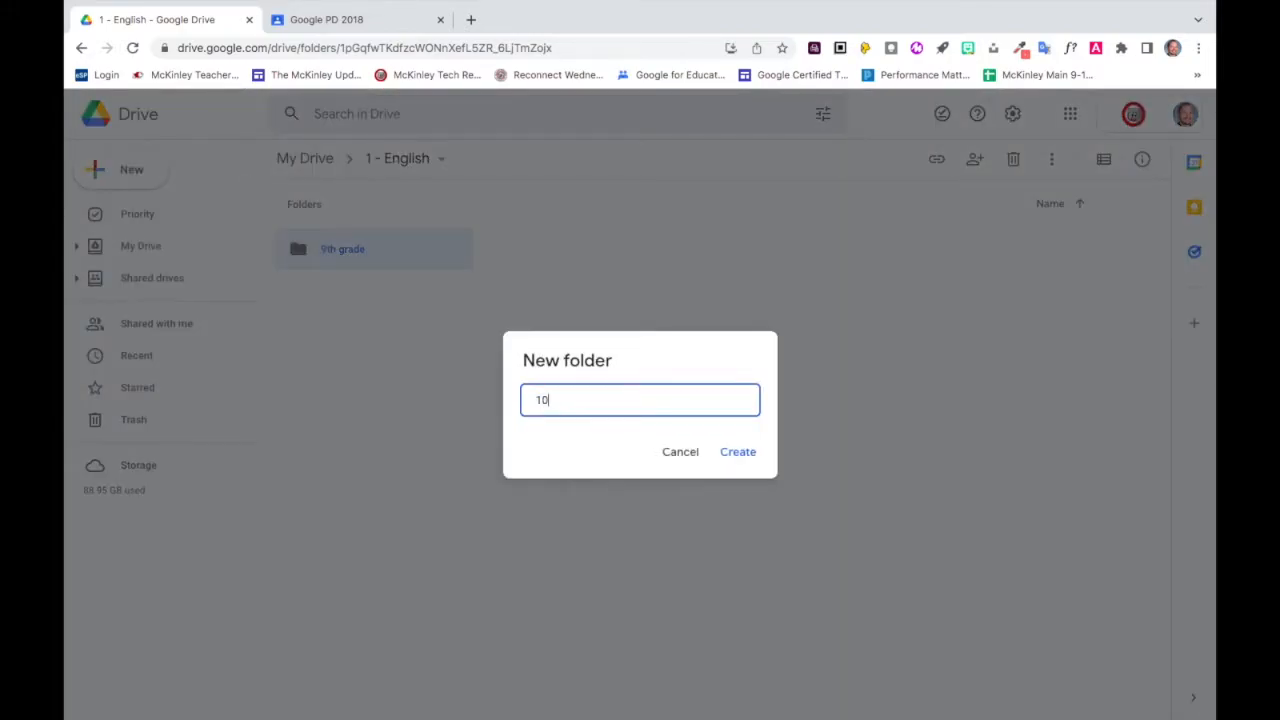
text(th grade)
key(Return)
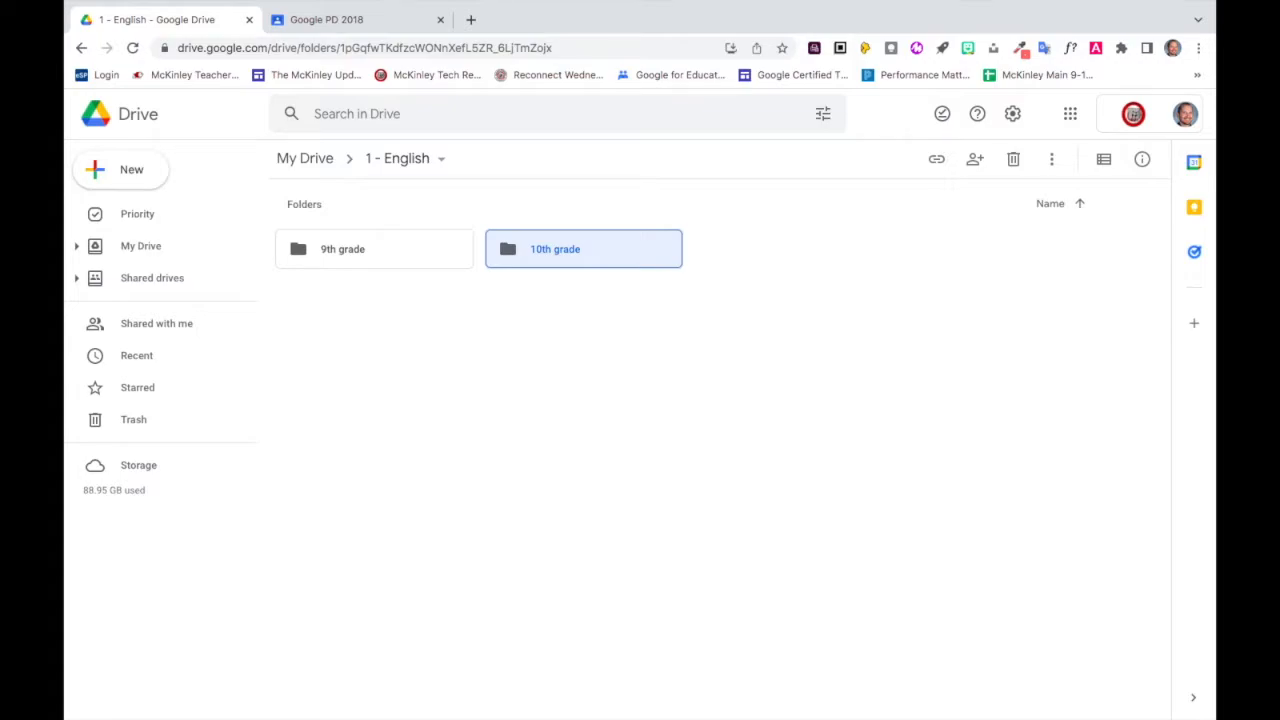
Return to the My Drive root and create a folder named "1 - Freshman Year".
click(298, 158)
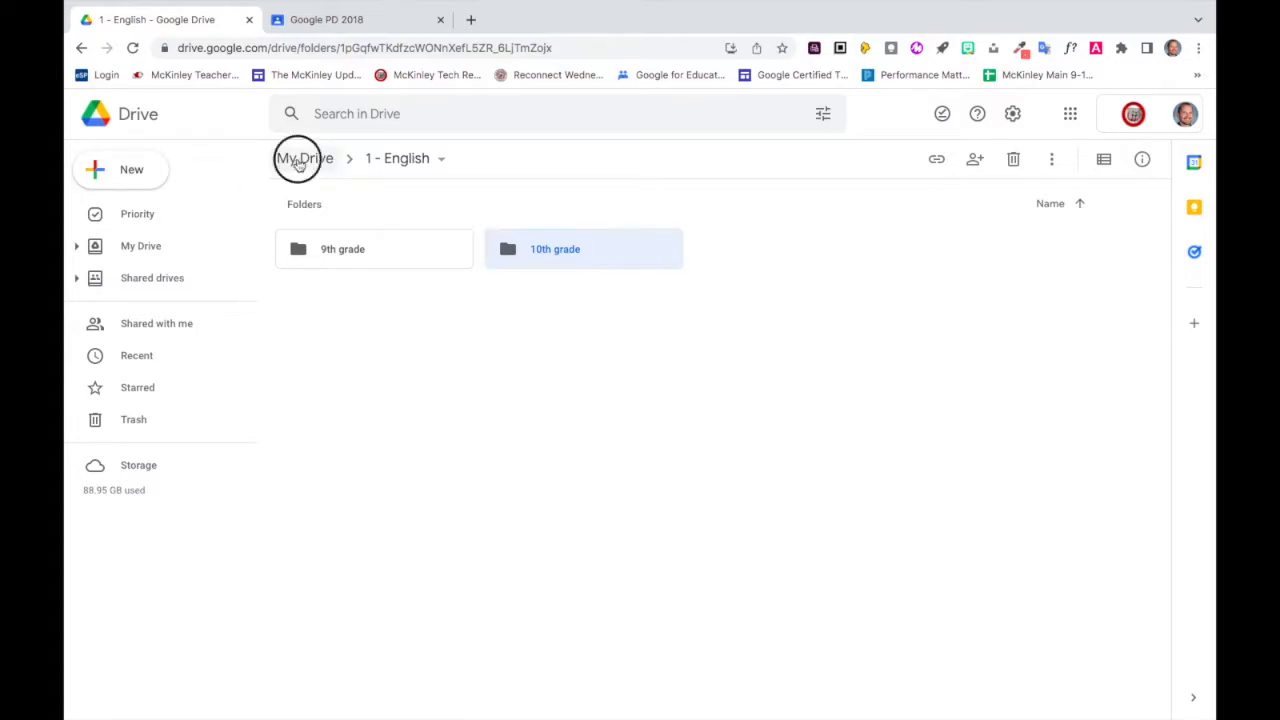
click(151, 173)
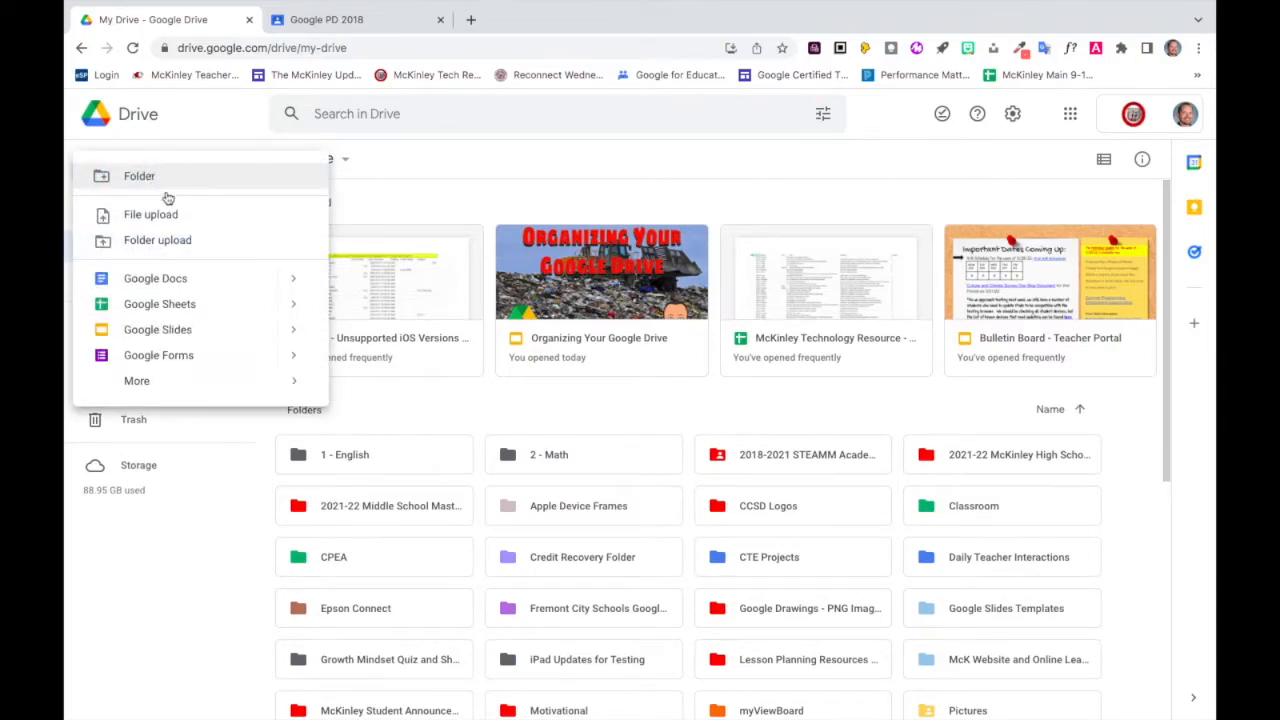
click(170, 177)
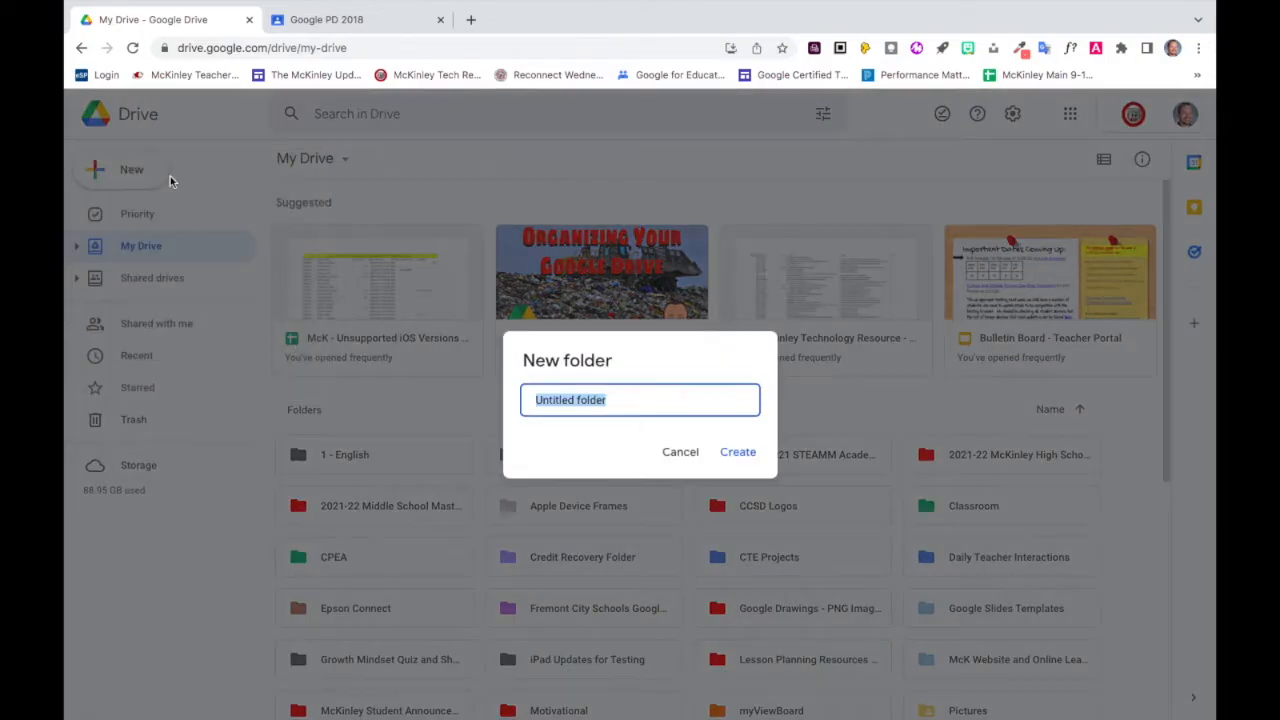
text(1 - F)
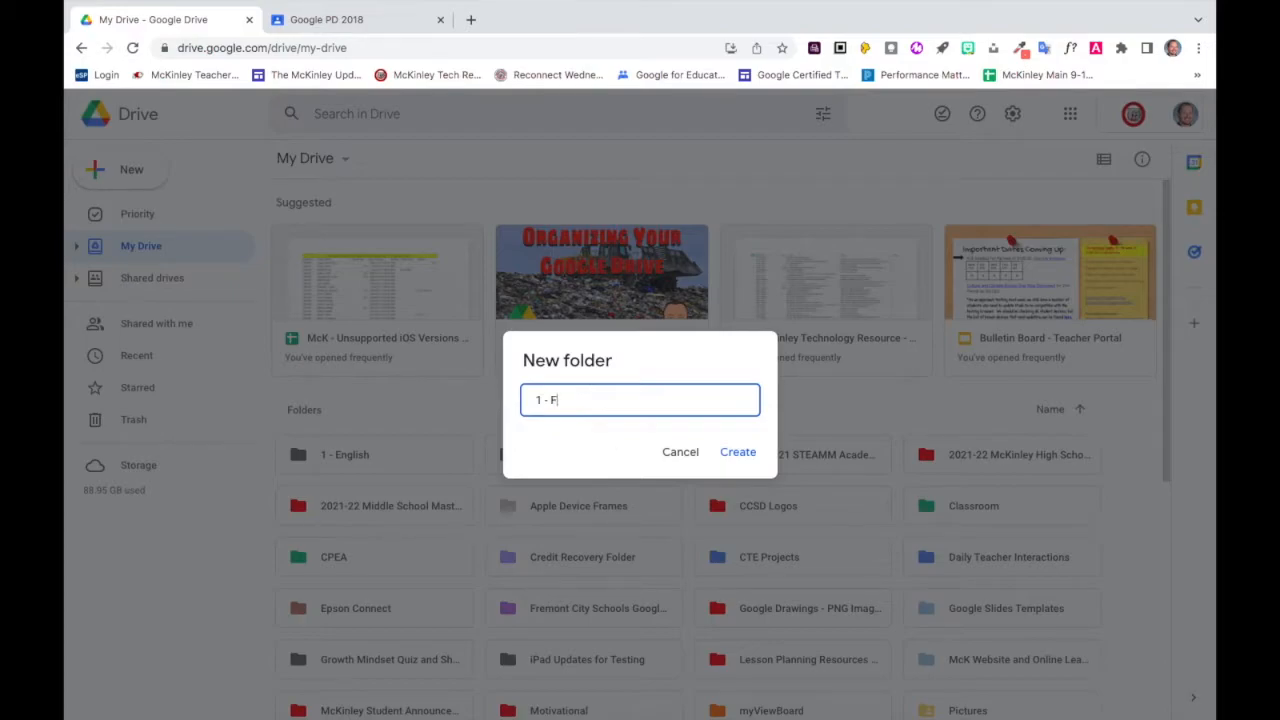
text(reshman Year)
key(Return)
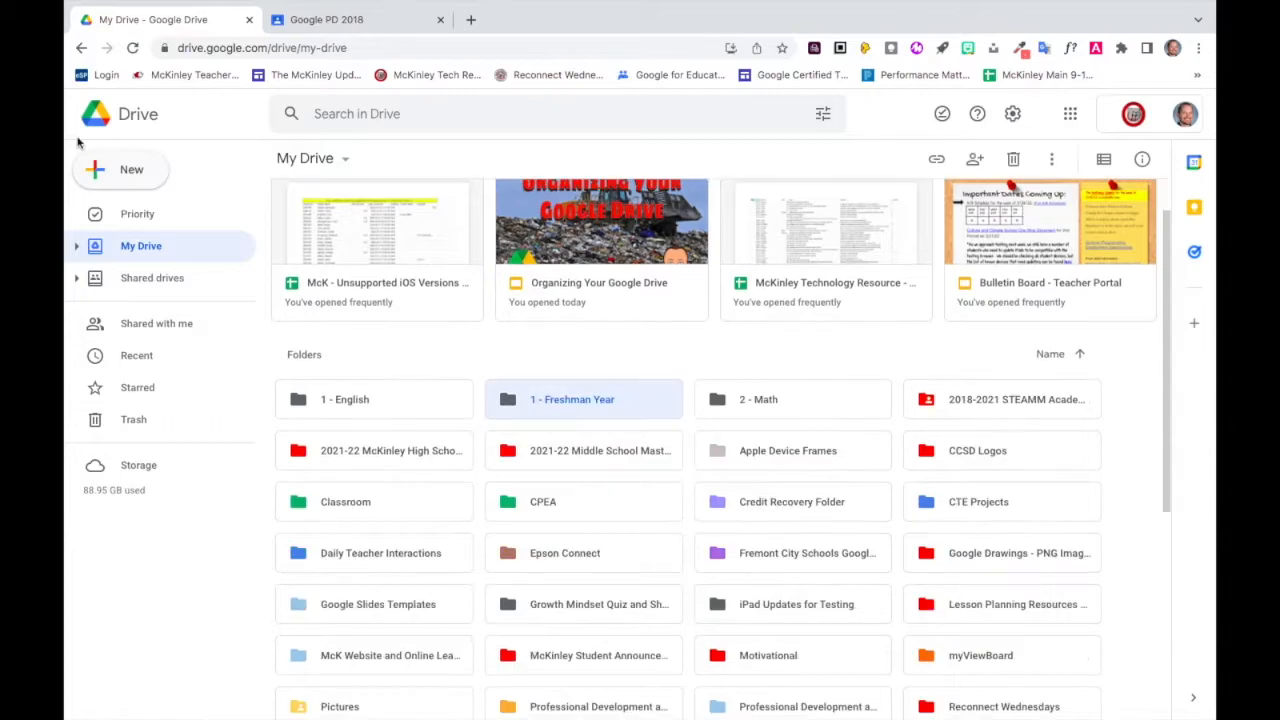
Create a folder named "2 - Sophomore Year" in My Drive.
click(112, 168)
click(140, 176)
text(2 - Sophomore Year)
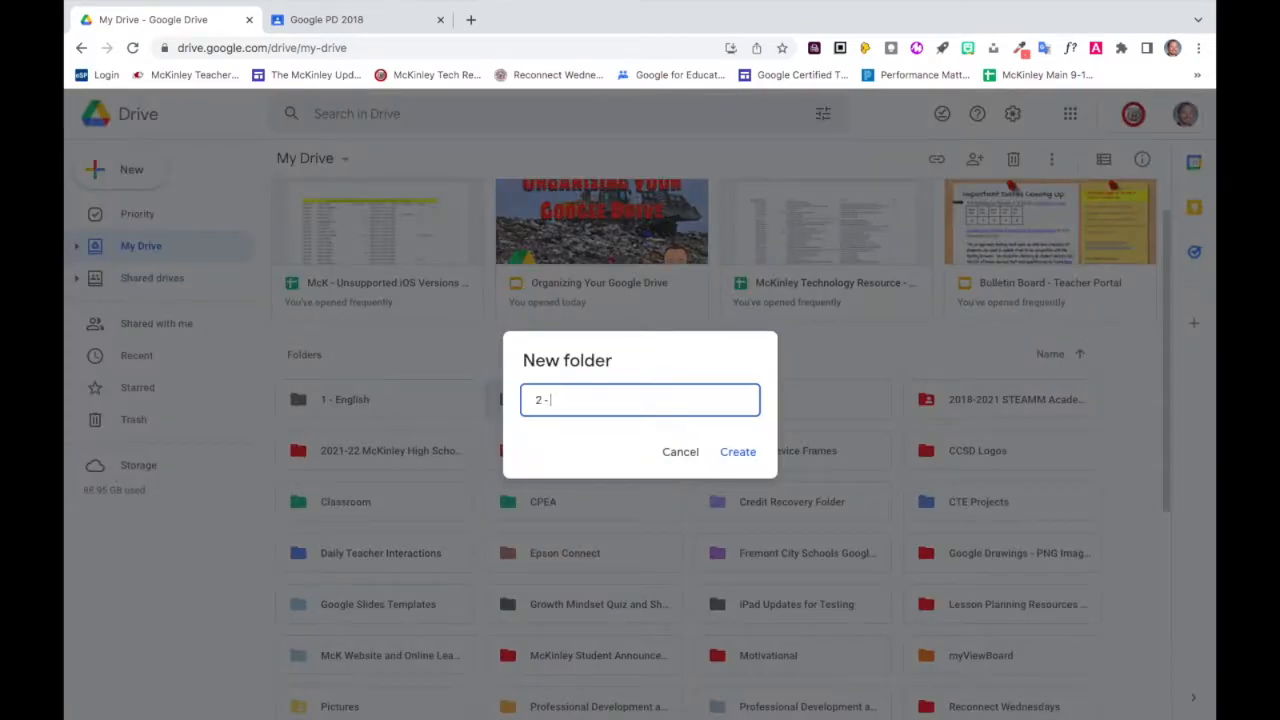
key(Return)
Create a folder named "3 - Junior Year" in My Drive.
click(112, 168)
click(170, 178)
text(3 - Junior Year)
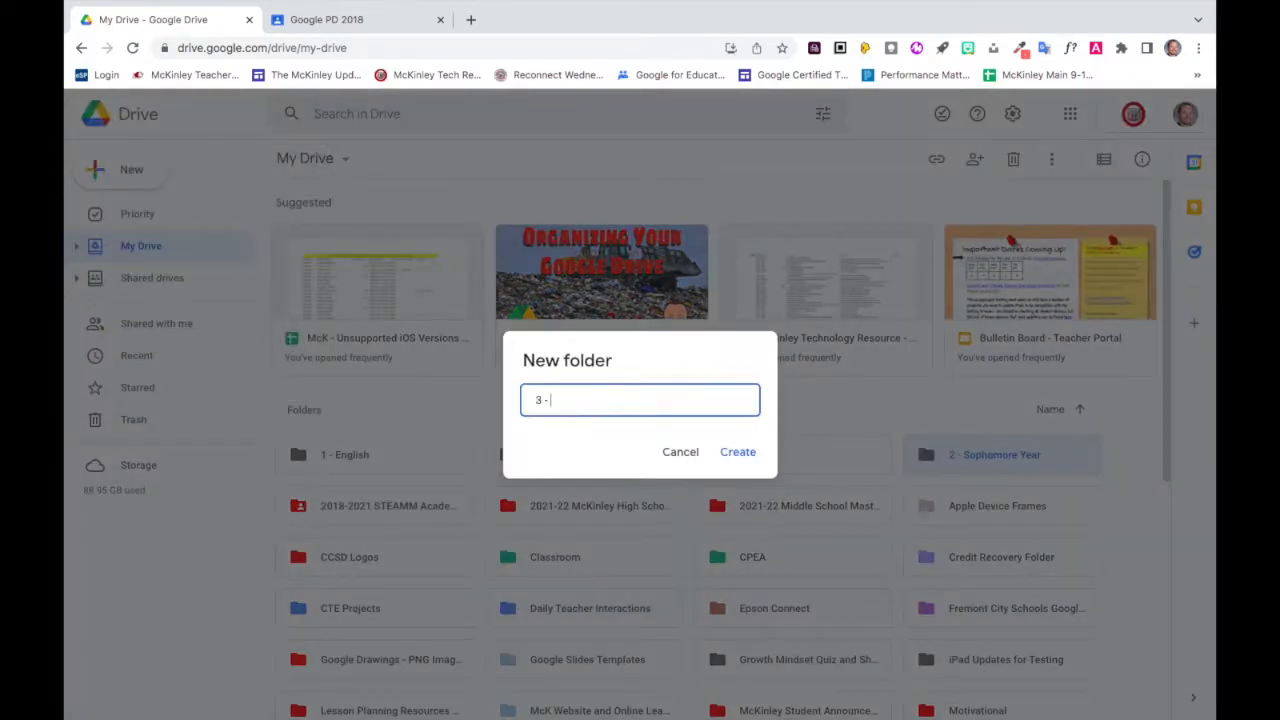
key(Return)
Create a folder named "4 - Senior Year" in My Drive.
click(120, 168)
click(155, 178)
text(4 - Senior Year)
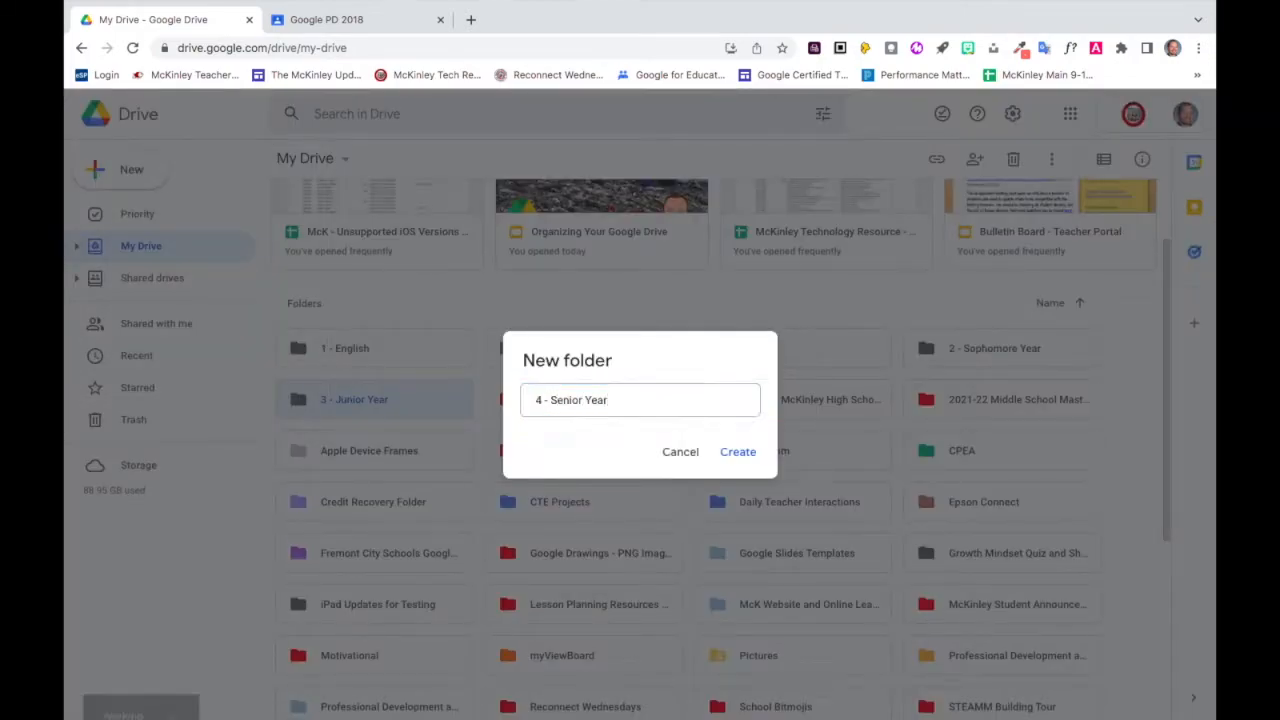
key(Return)
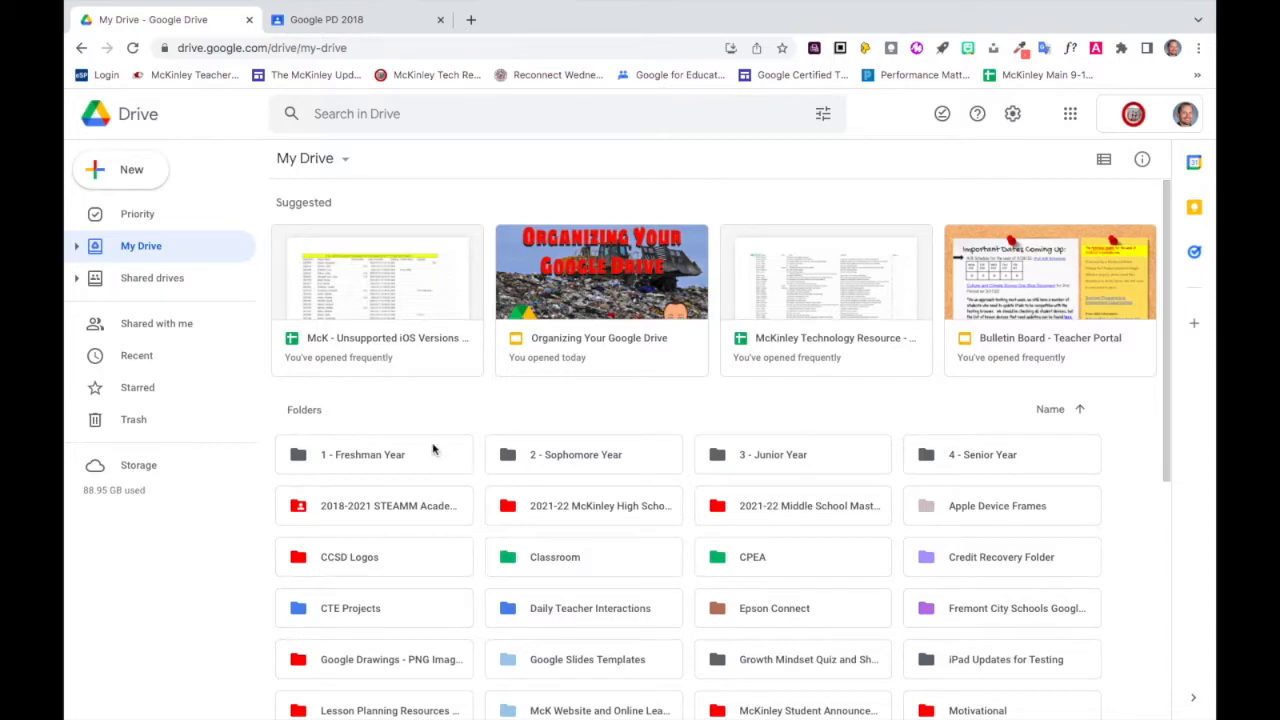
Change the color of the "1 - Freshman Year" folder to the dark purple swatch.
click(415, 462)
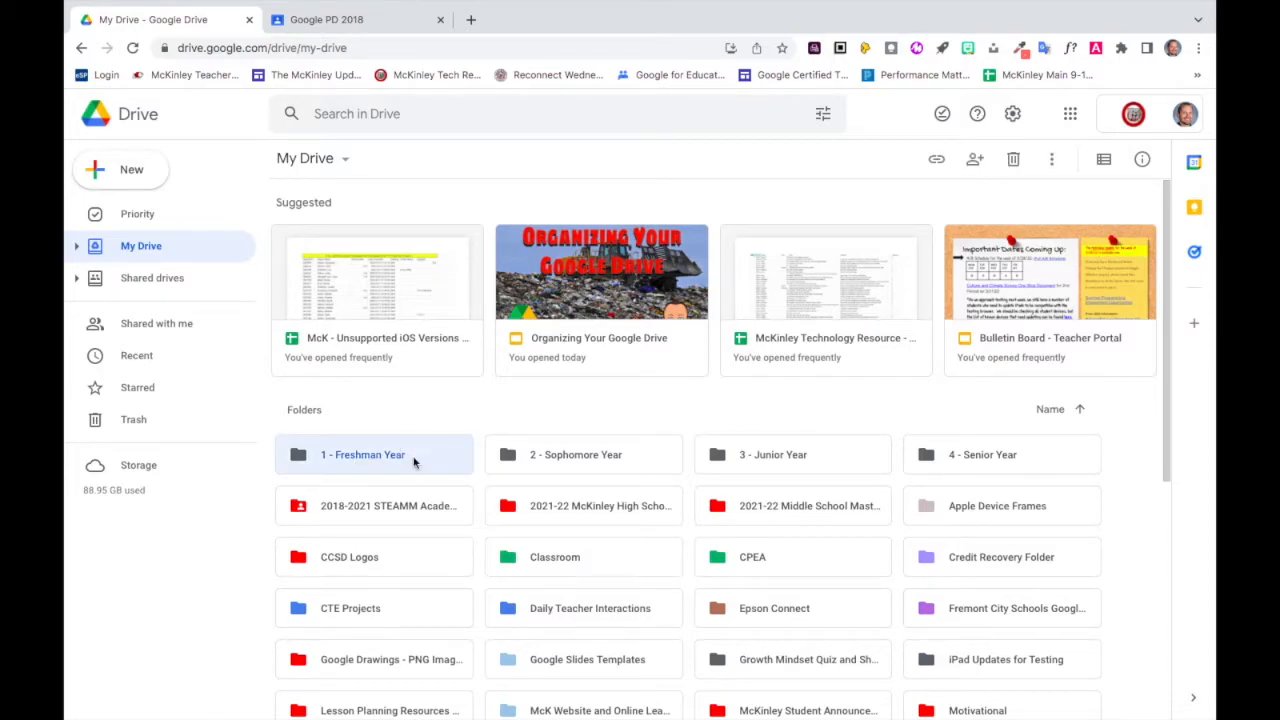
right_click(415, 462)
mouse_move(497, 564)
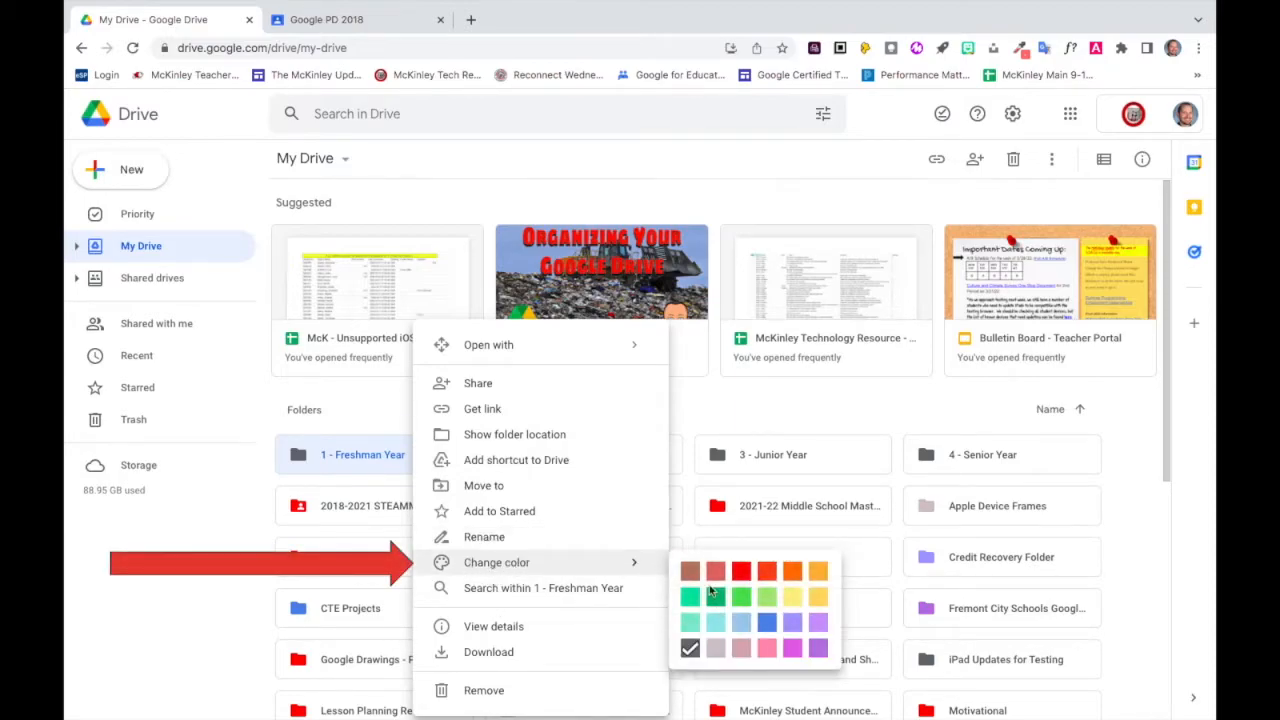
click(818, 651)
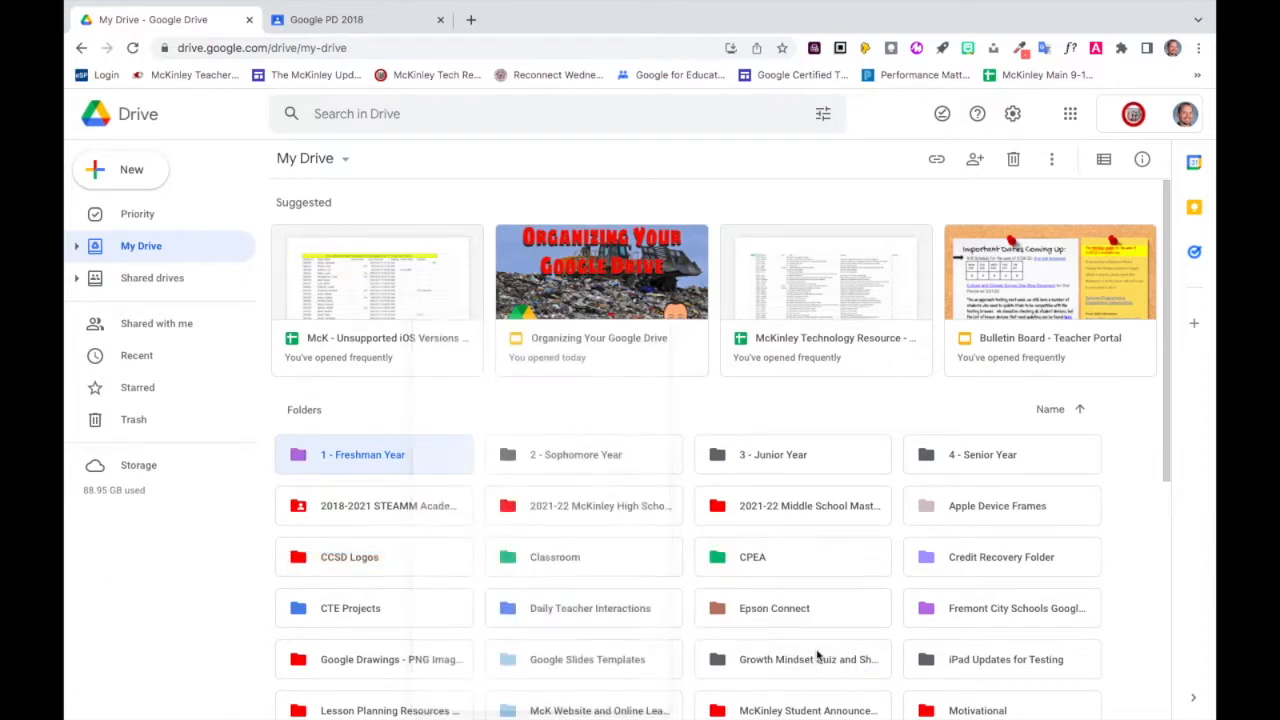
Change the color of the "2 - Sophomore Year" folder to the dark blue swatch.
right_click(588, 452)
mouse_move(680, 566)
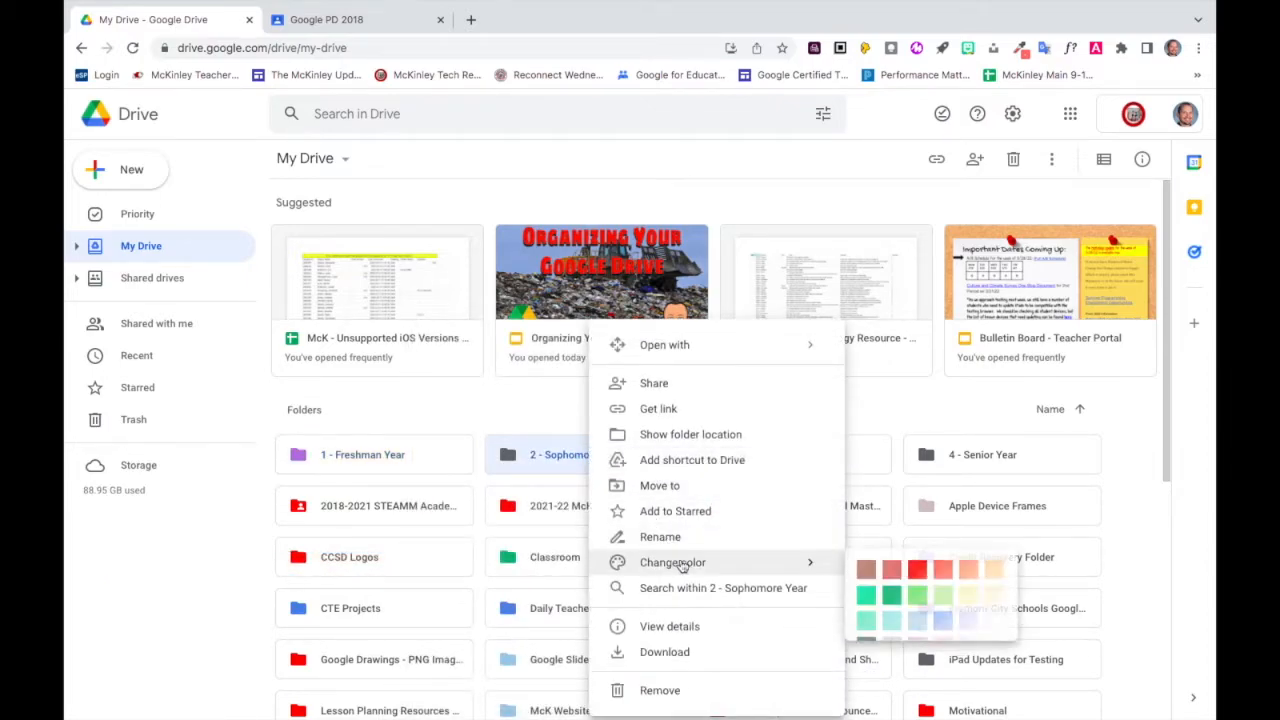
click(946, 624)
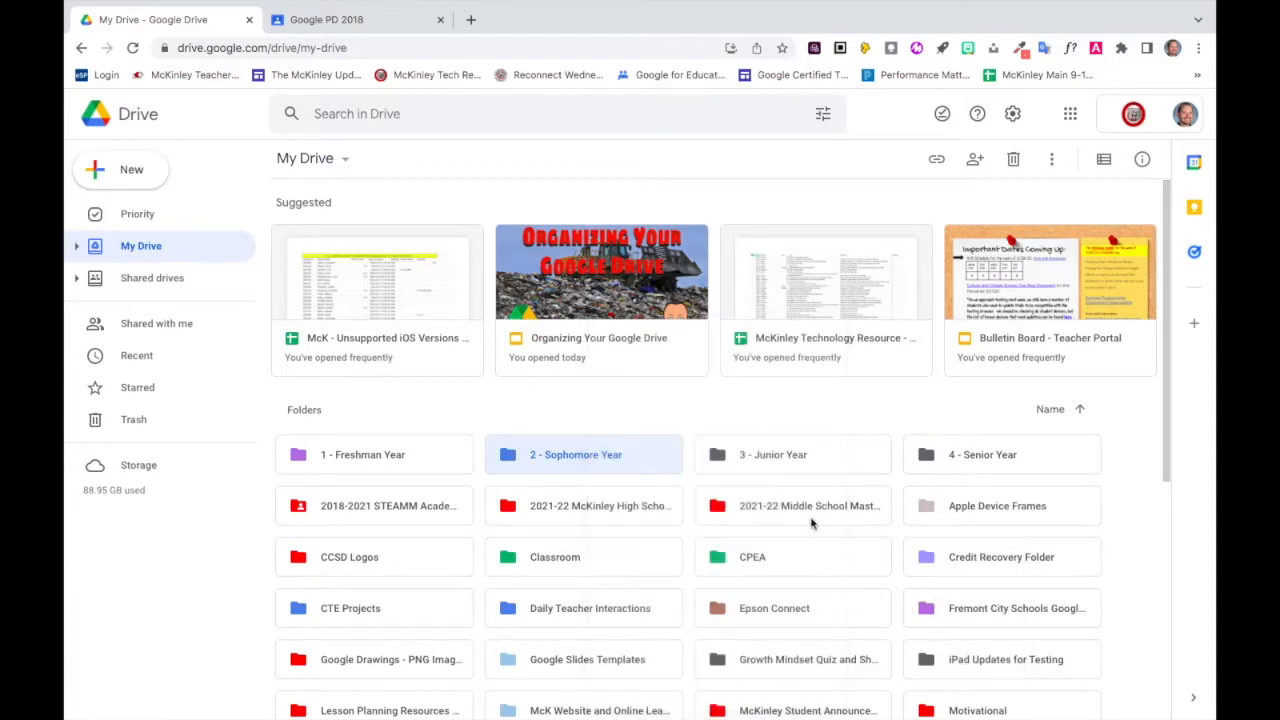
Change the color of the "3 - Junior Year" folder to the dark green swatch.
right_click(800, 456)
mouse_move(907, 572)
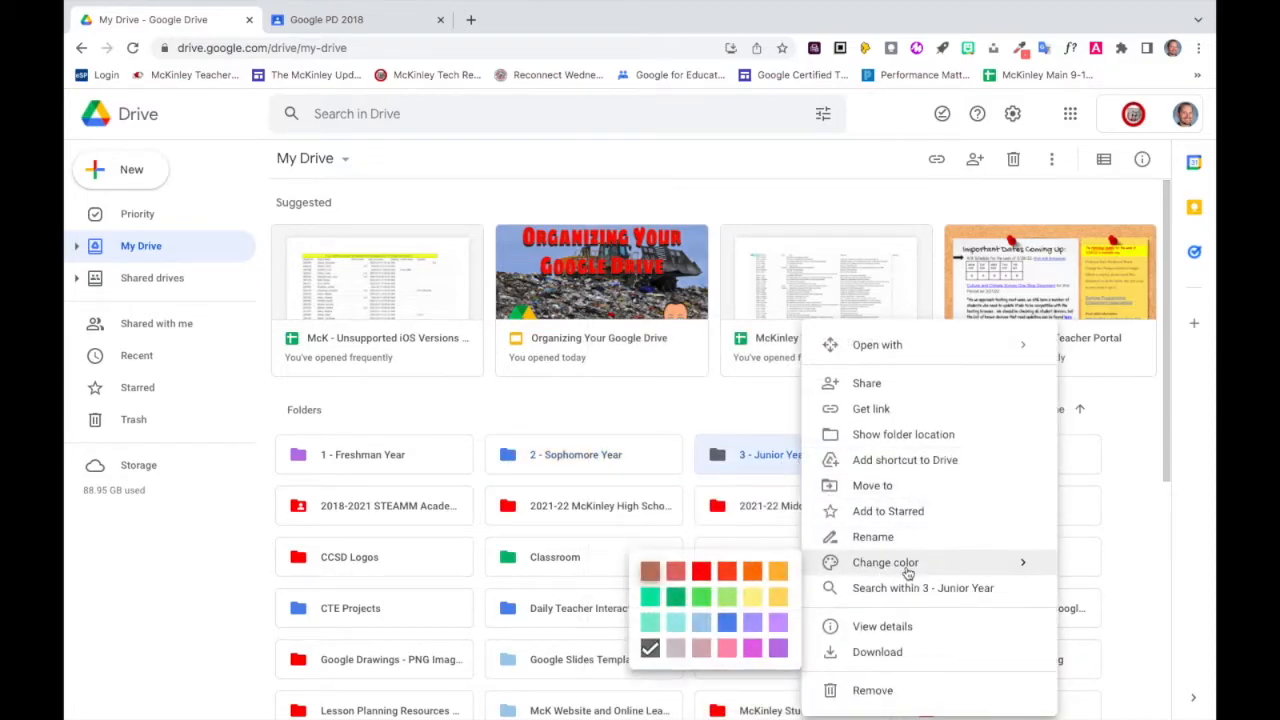
click(675, 597)
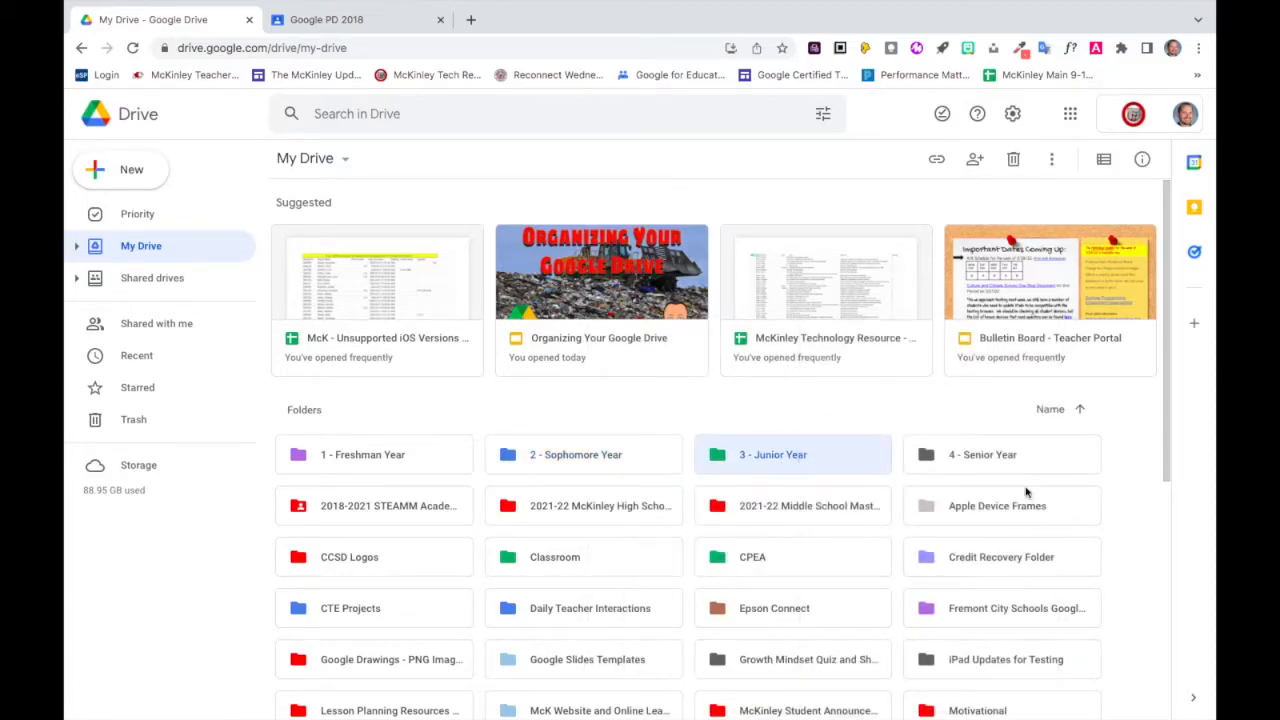
Change the color of the "4 - Senior Year" folder to the light yellow-orange swatch.
right_click(1009, 458)
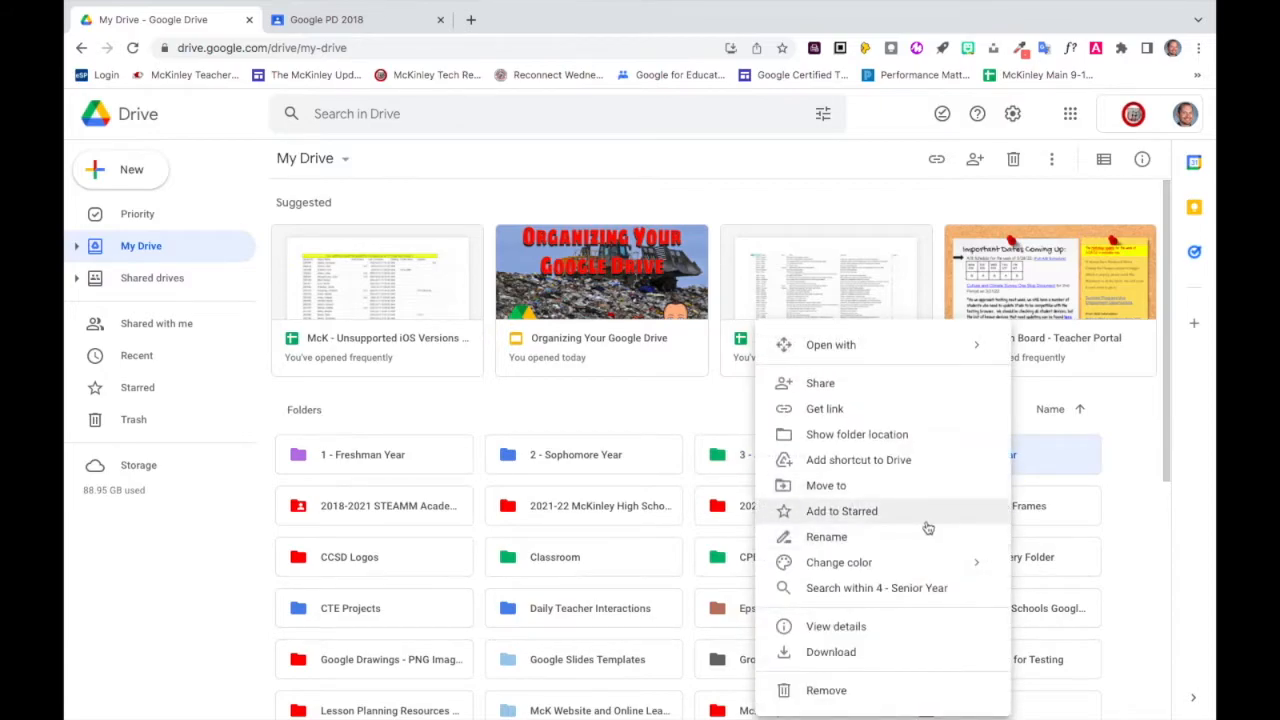
mouse_move(908, 563)
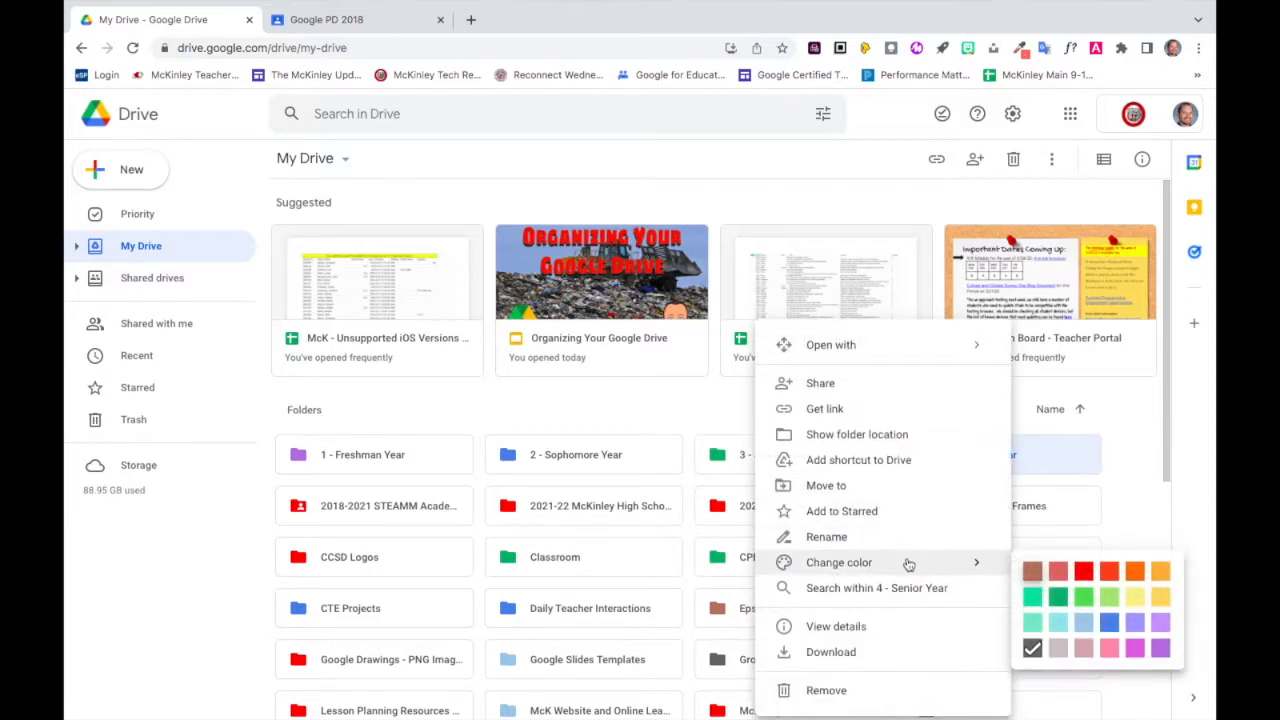
click(1158, 597)
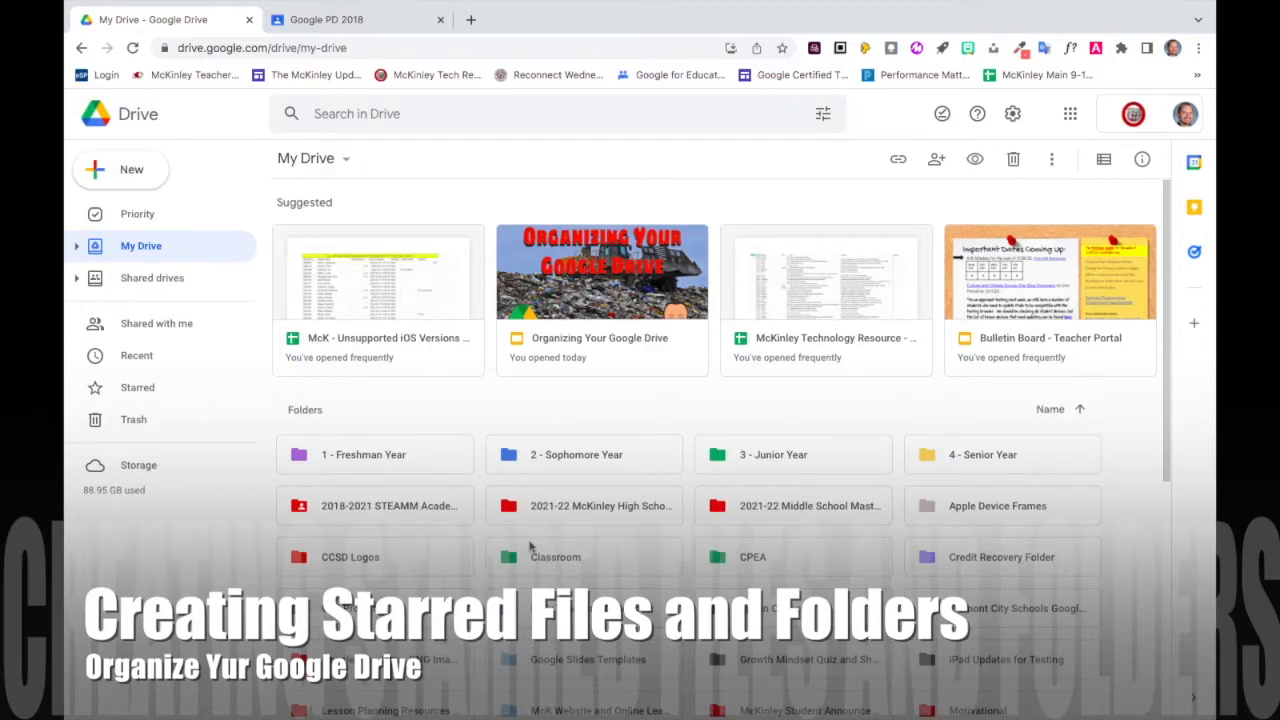
Add the files "Google Document #English", "Google Drawing", "Google Sheet" and "Google Slides" in My Drive to Starred.
scroll(530, 547, down, 5)
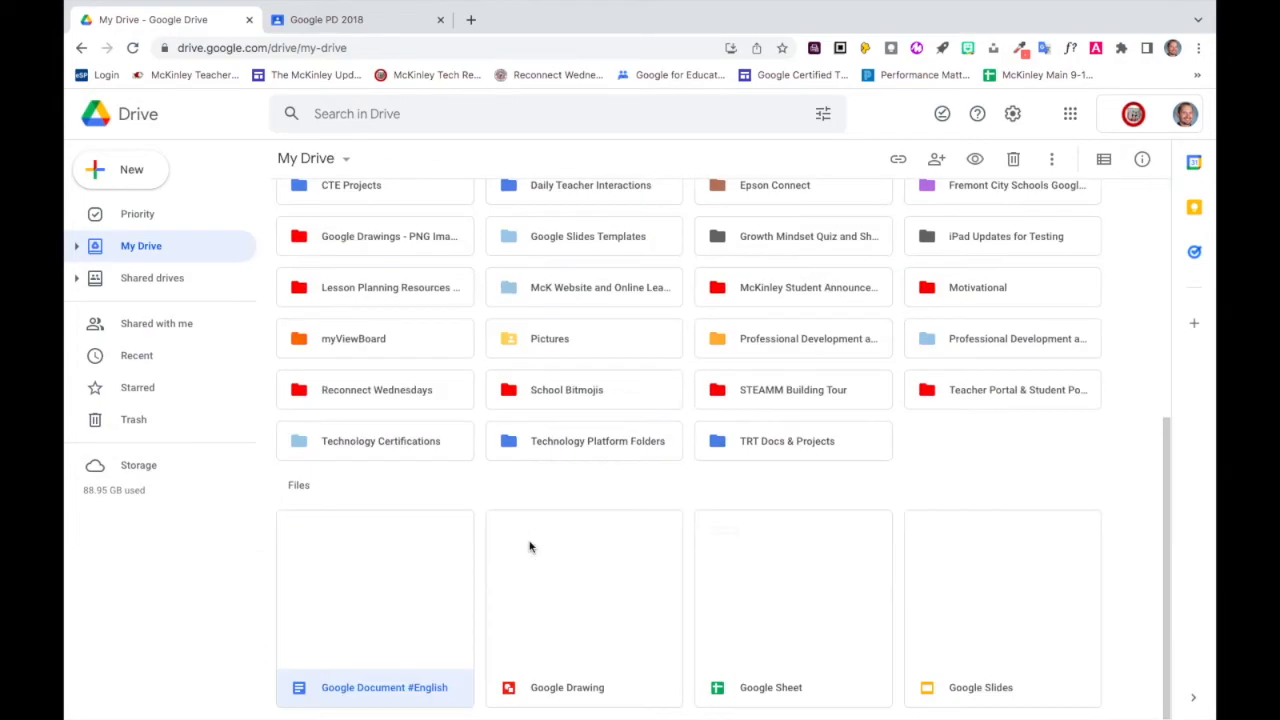
right_click(400, 645)
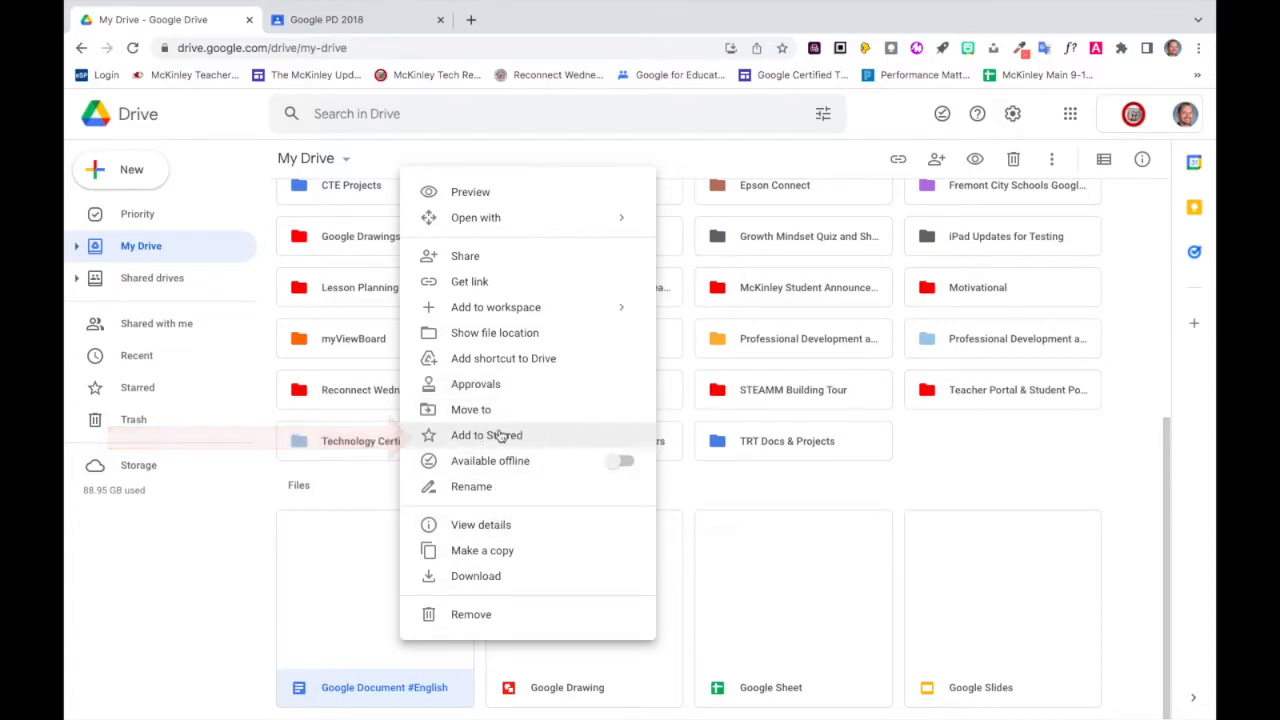
click(503, 435)
right_click(534, 643)
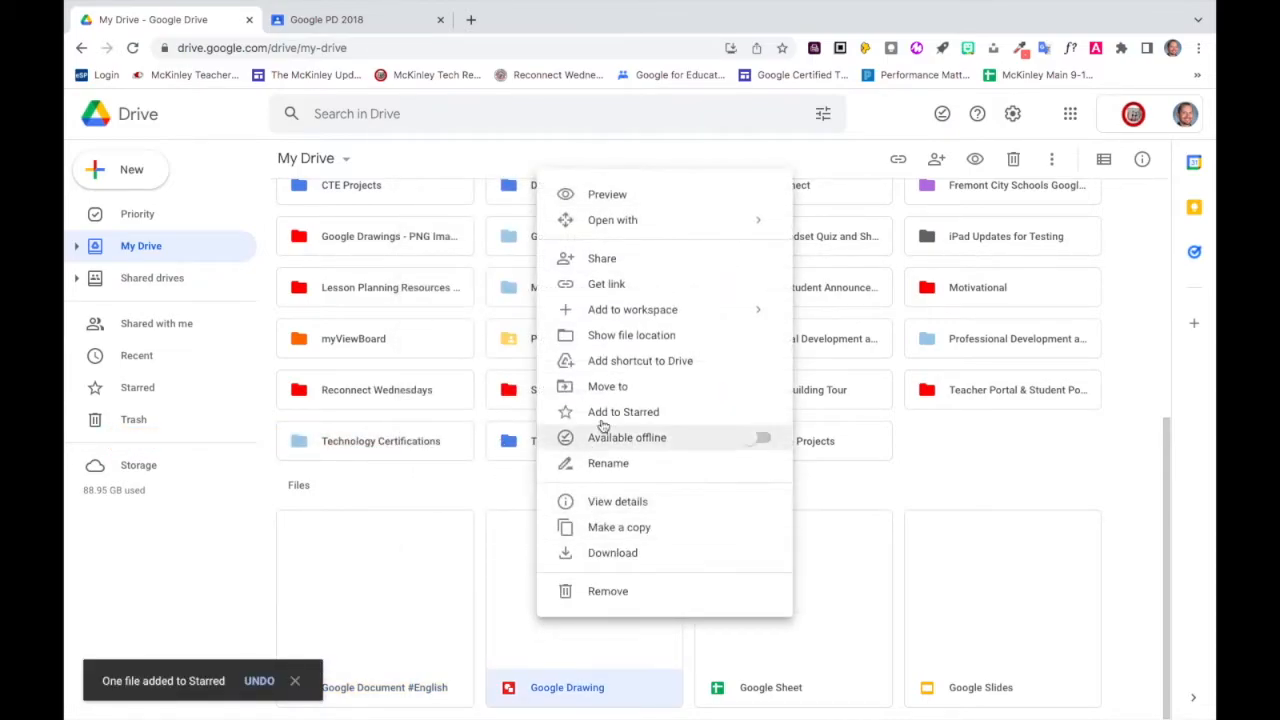
click(604, 418)
right_click(766, 641)
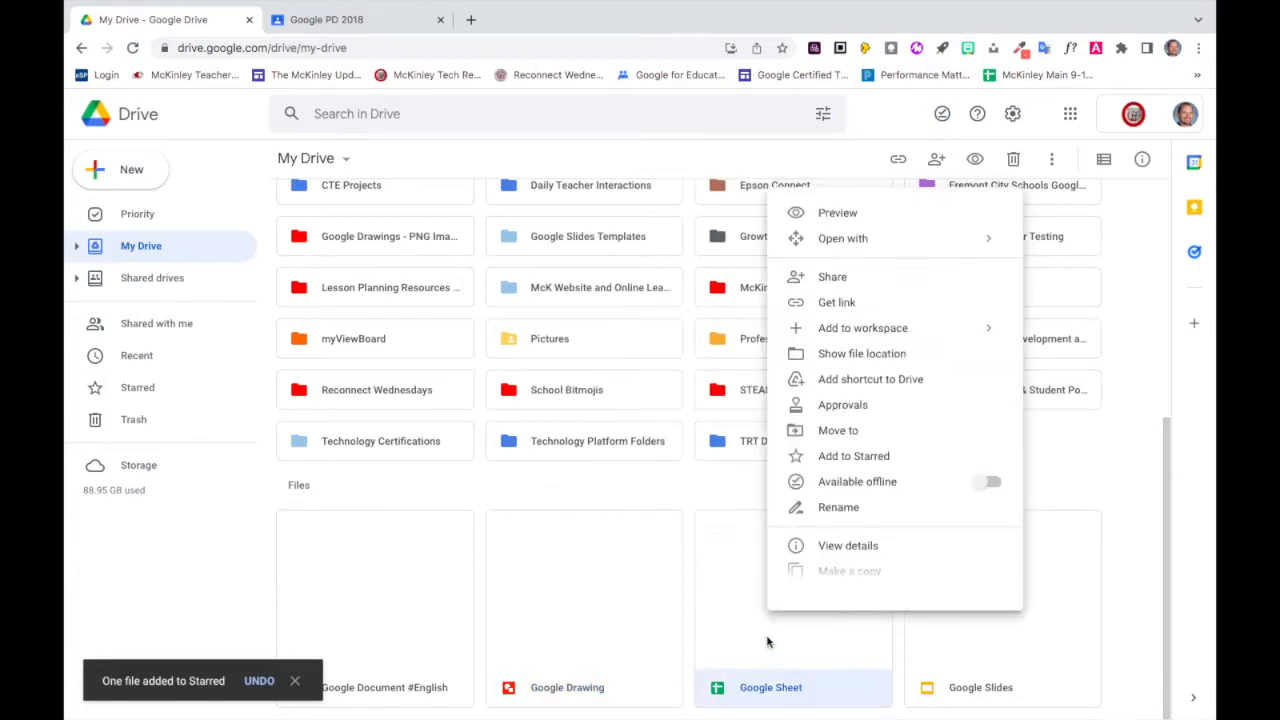
click(835, 457)
click(969, 655)
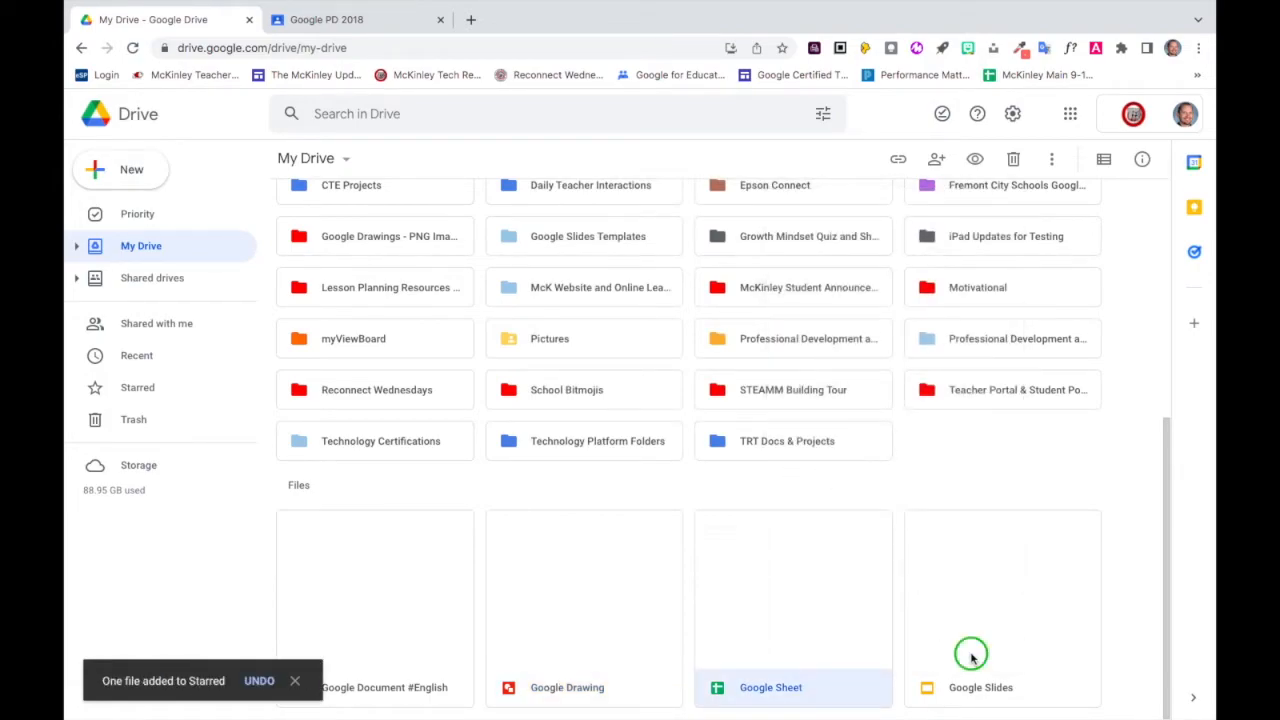
right_click(970, 658)
click(848, 455)
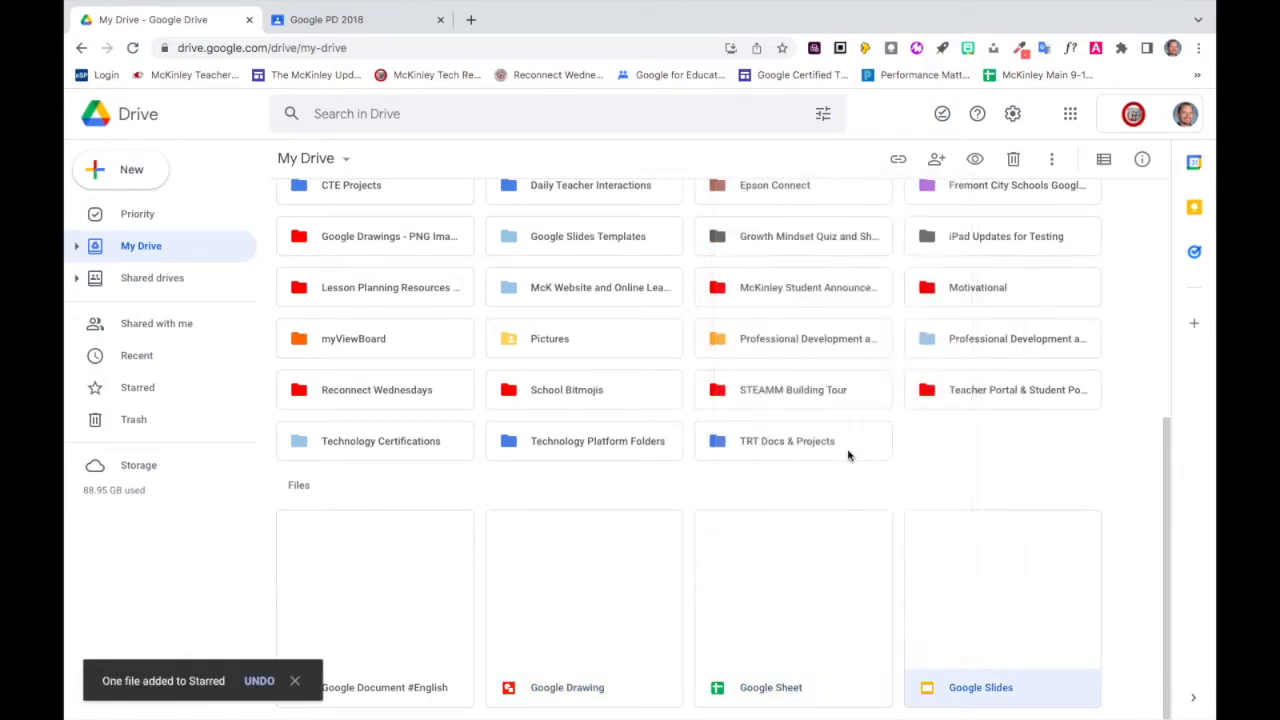
click(294, 681)
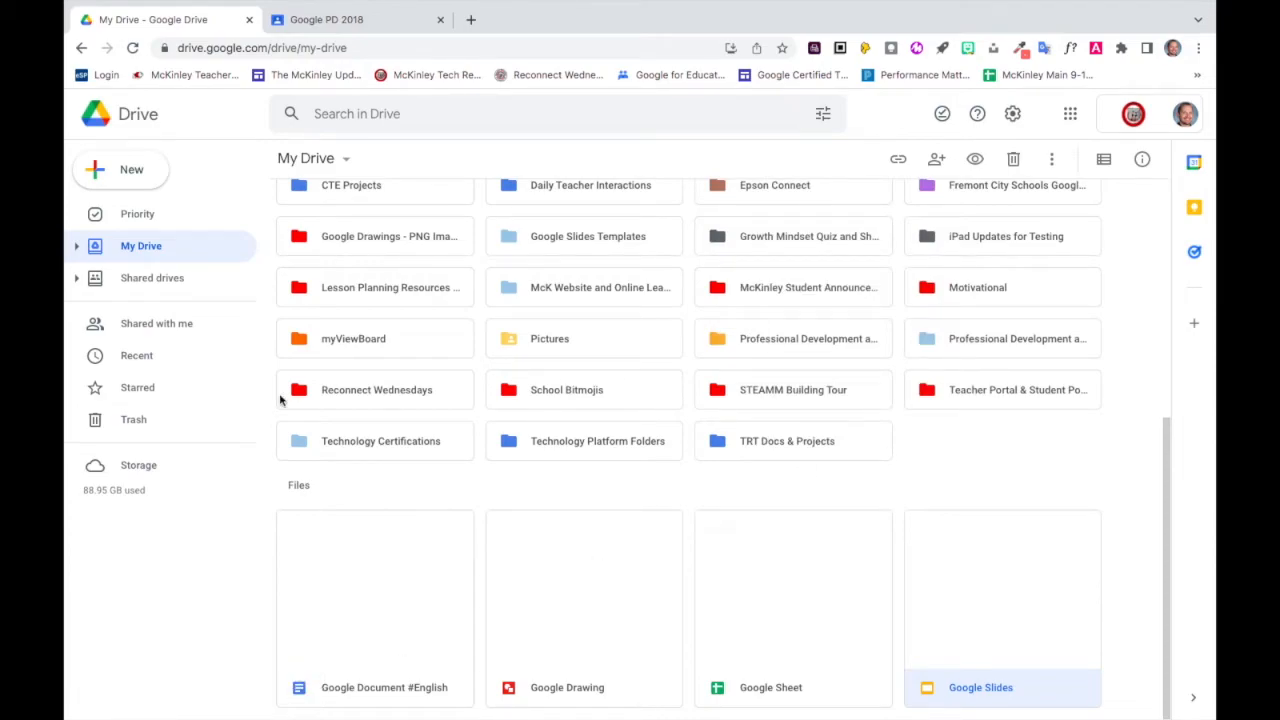
View the starred items and remove the Google Slides, Google Sheet, Google Drawing and Google Document files from Starred.
click(169, 391)
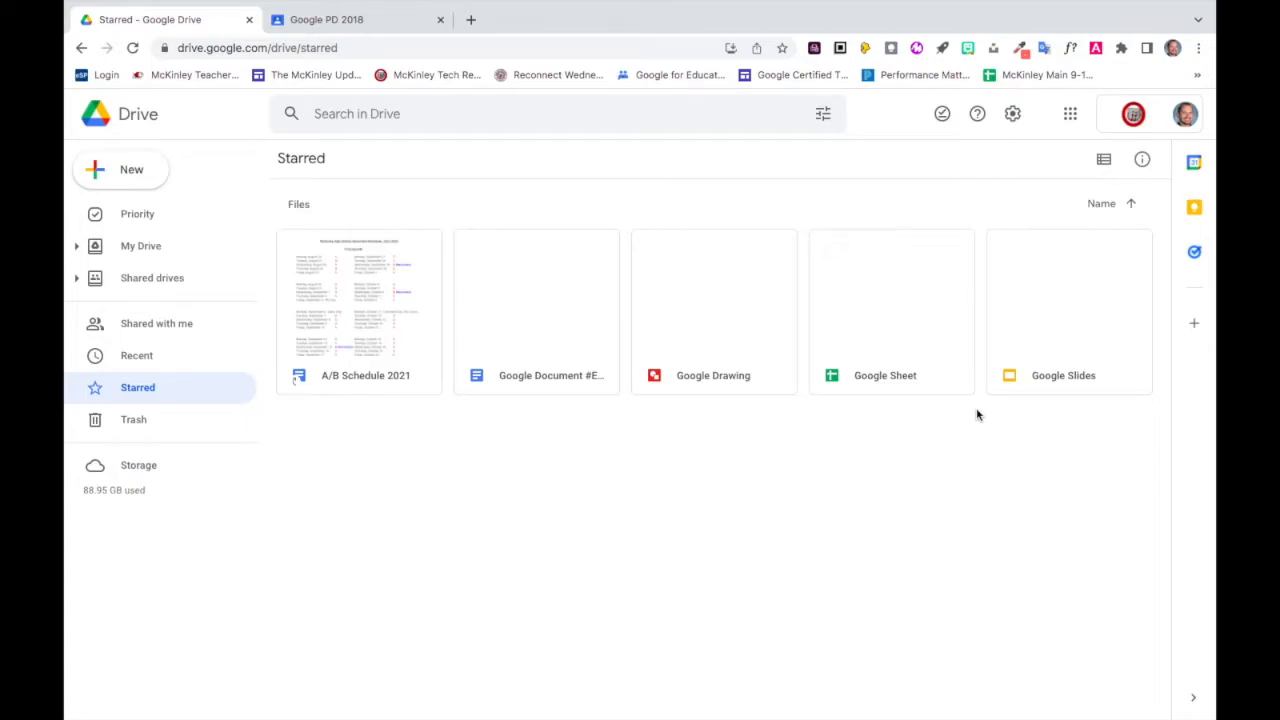
right_click(1031, 381)
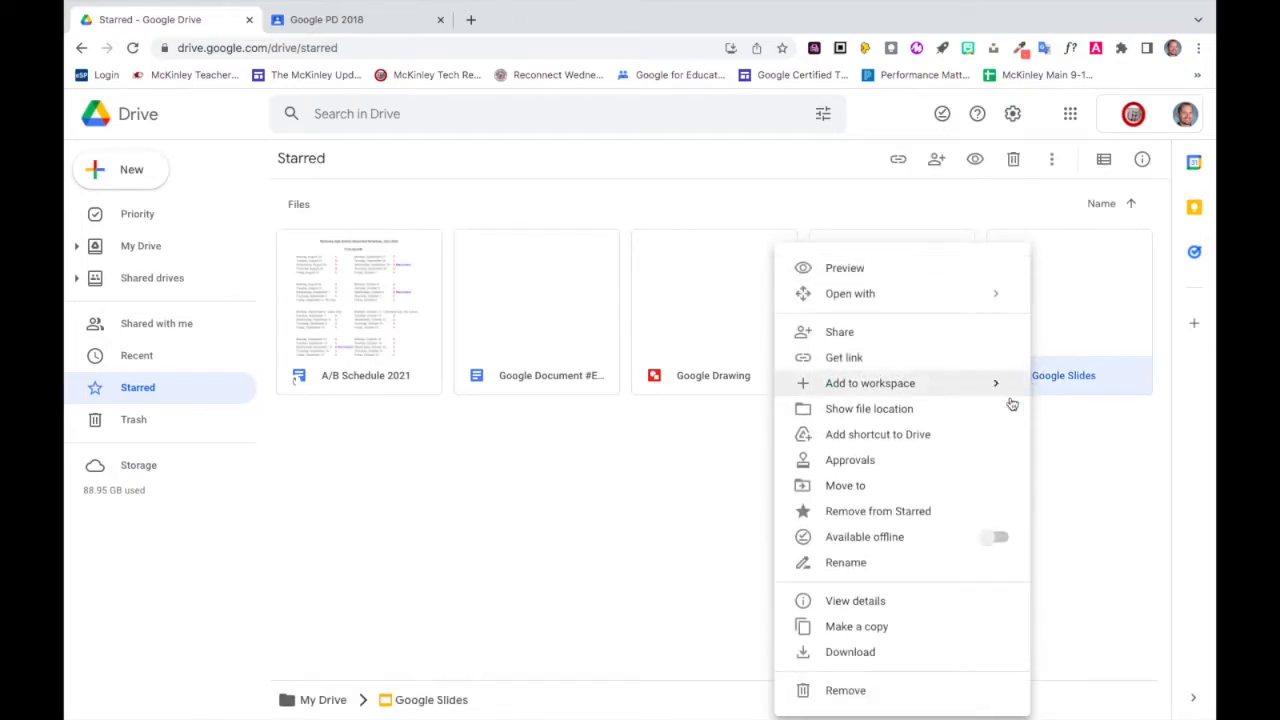
click(932, 511)
right_click(891, 372)
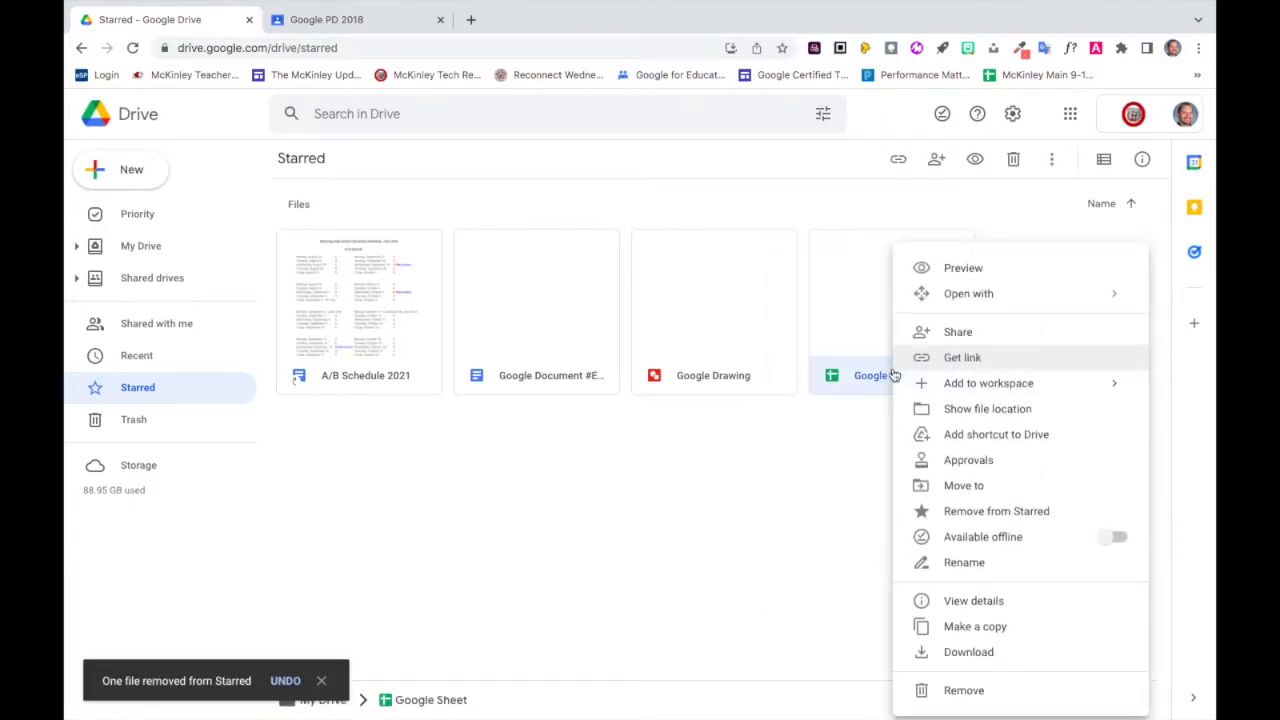
click(958, 511)
right_click(760, 383)
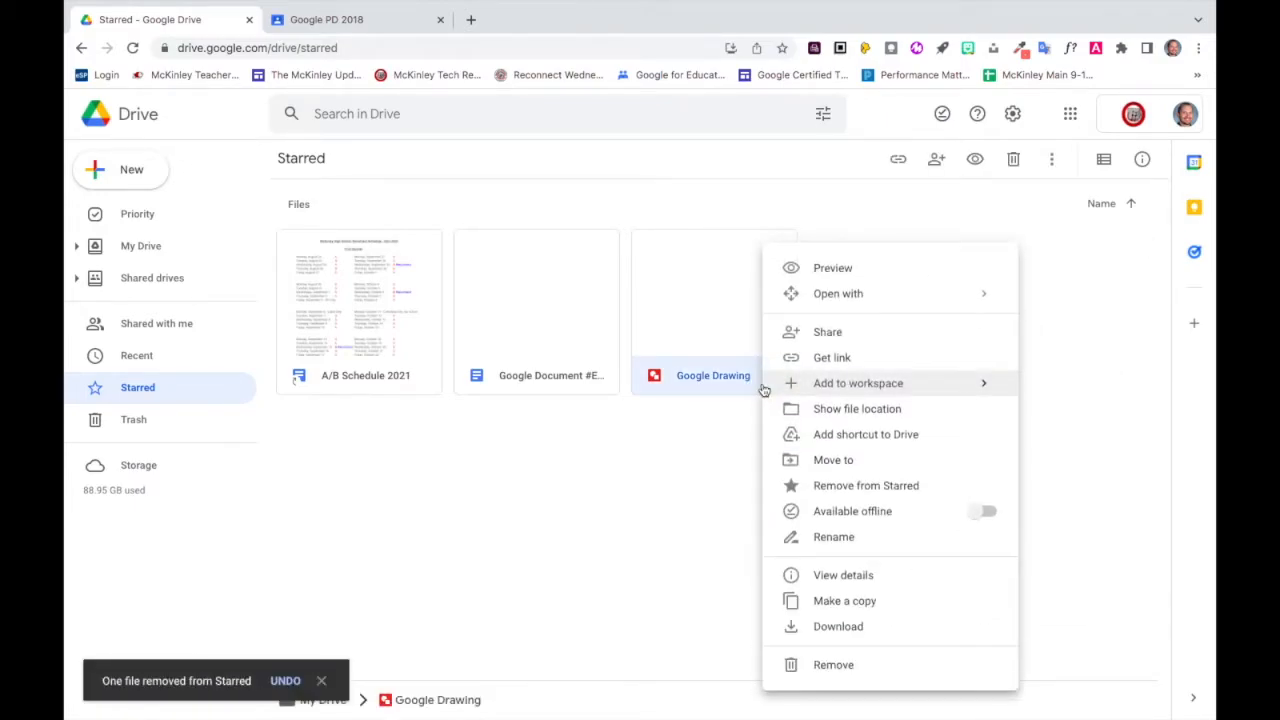
click(818, 485)
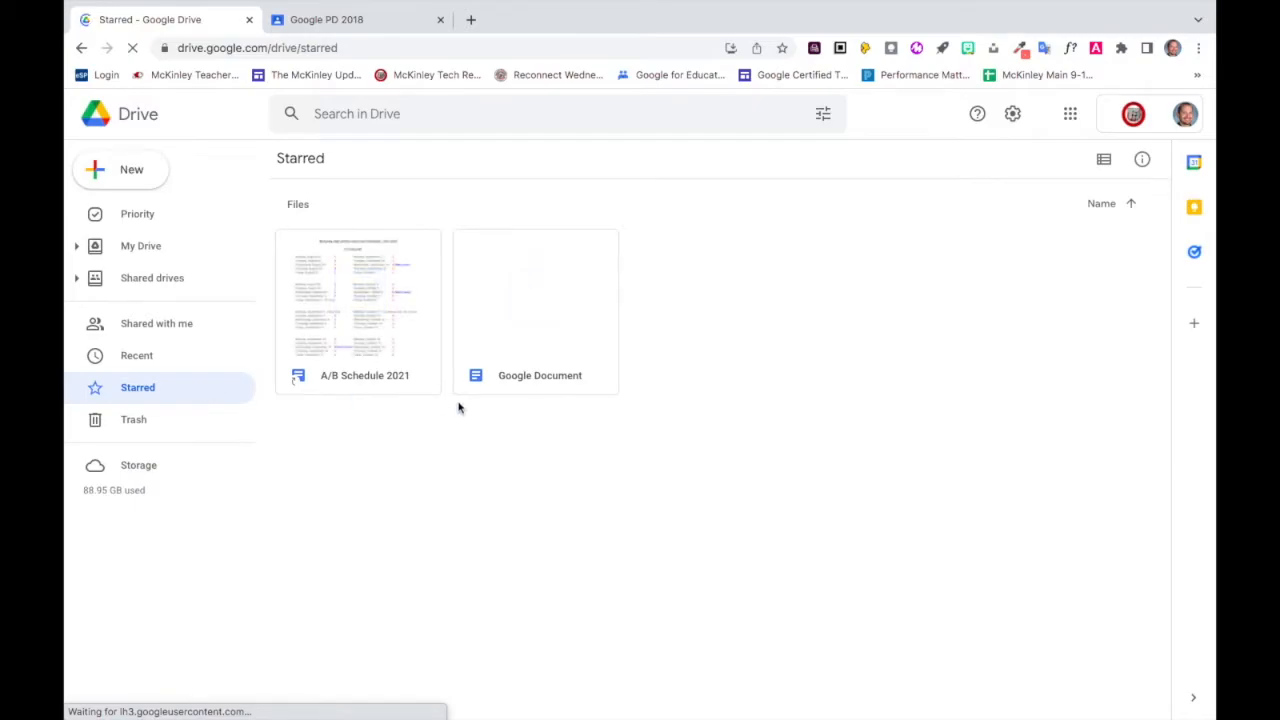
right_click(505, 376)
click(576, 535)
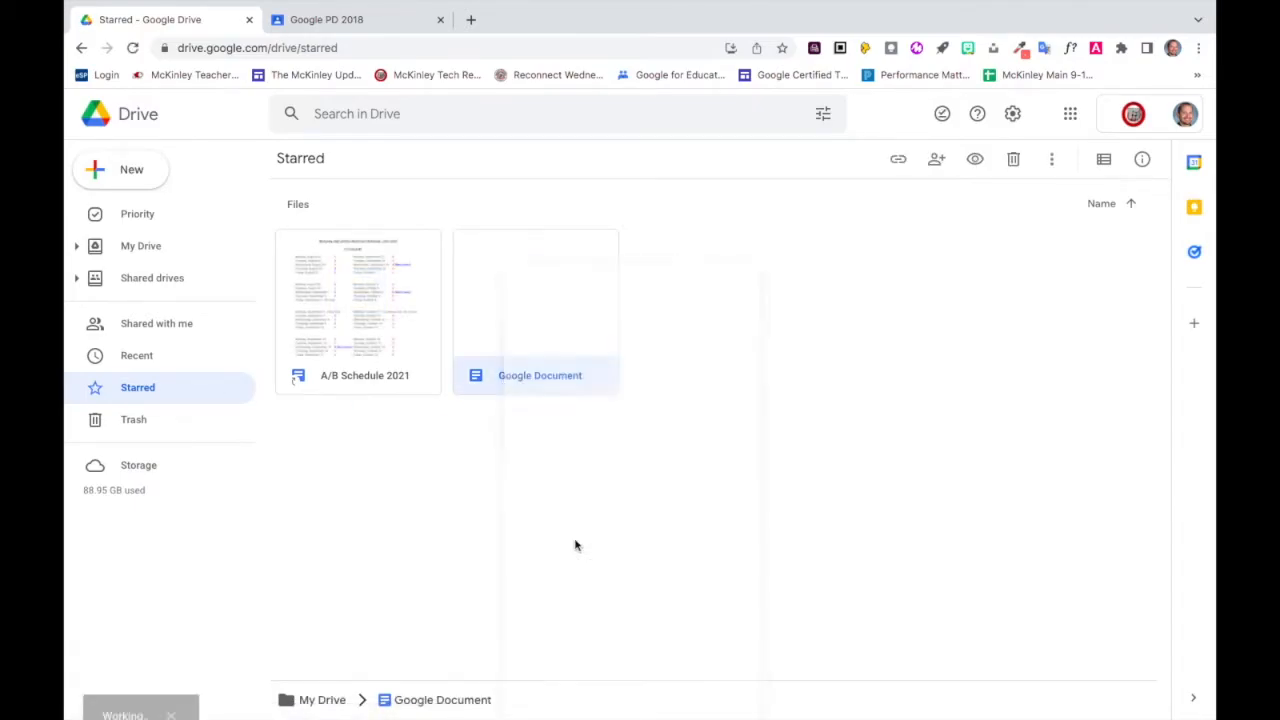
Look at the Google PD 2018 class in Google Classroom and open its matching folder inside the Classroom folder of My Drive.
click(158, 255)
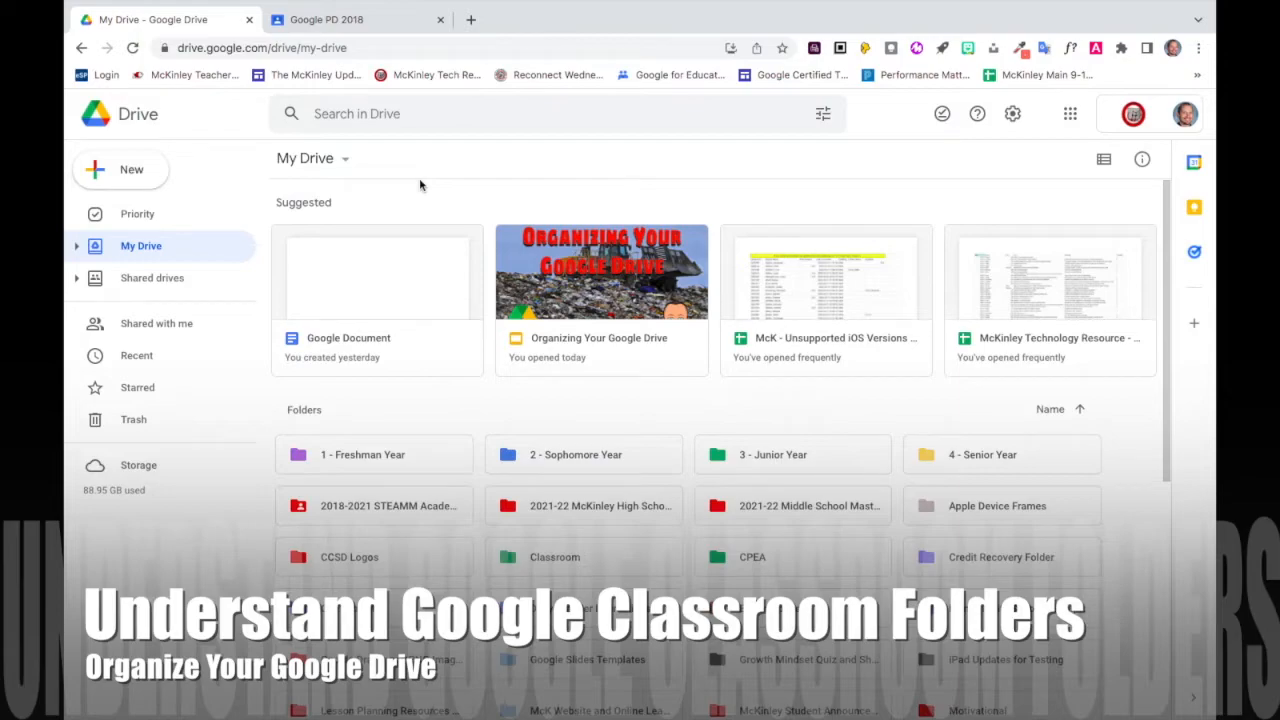
click(359, 24)
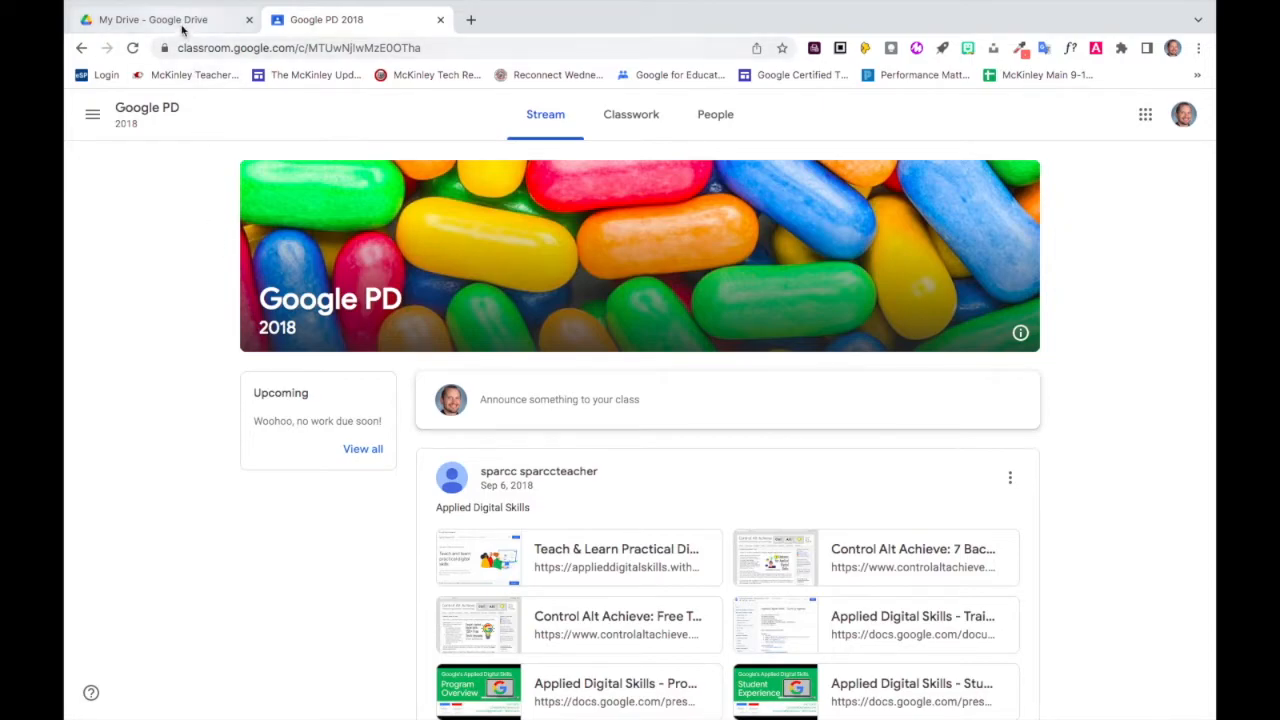
click(181, 22)
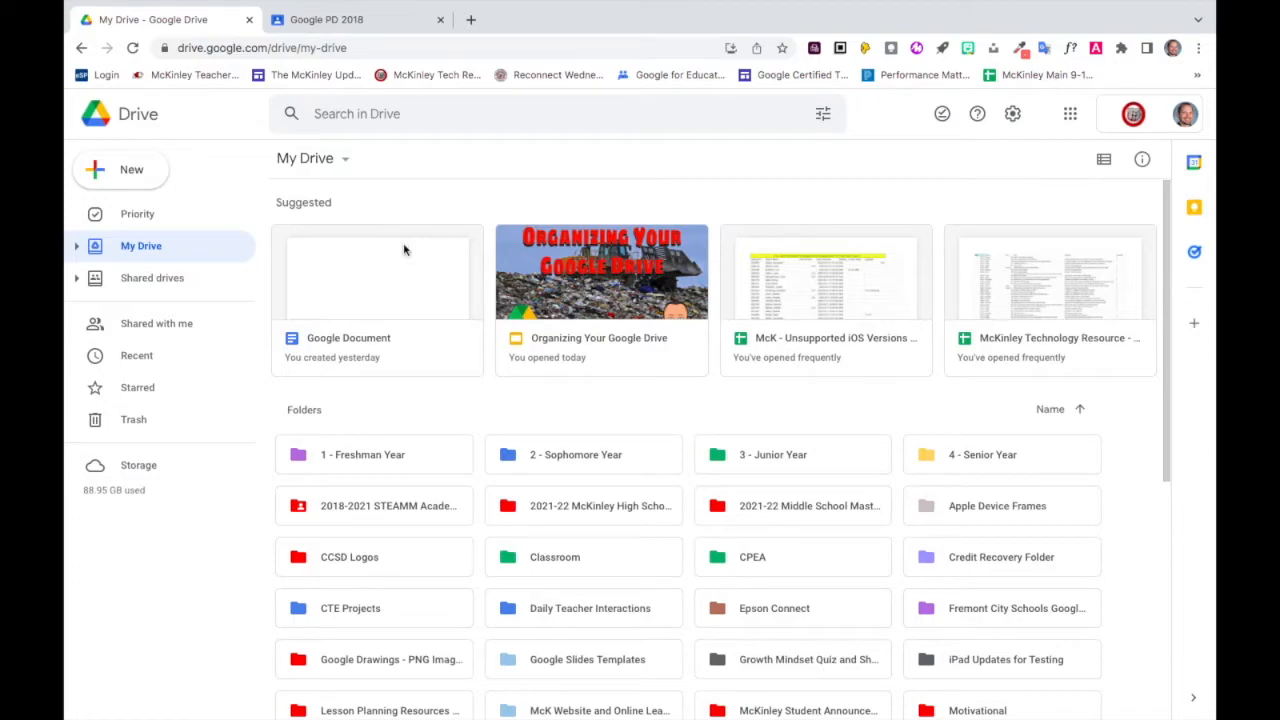
scroll(552, 515, down, 1)
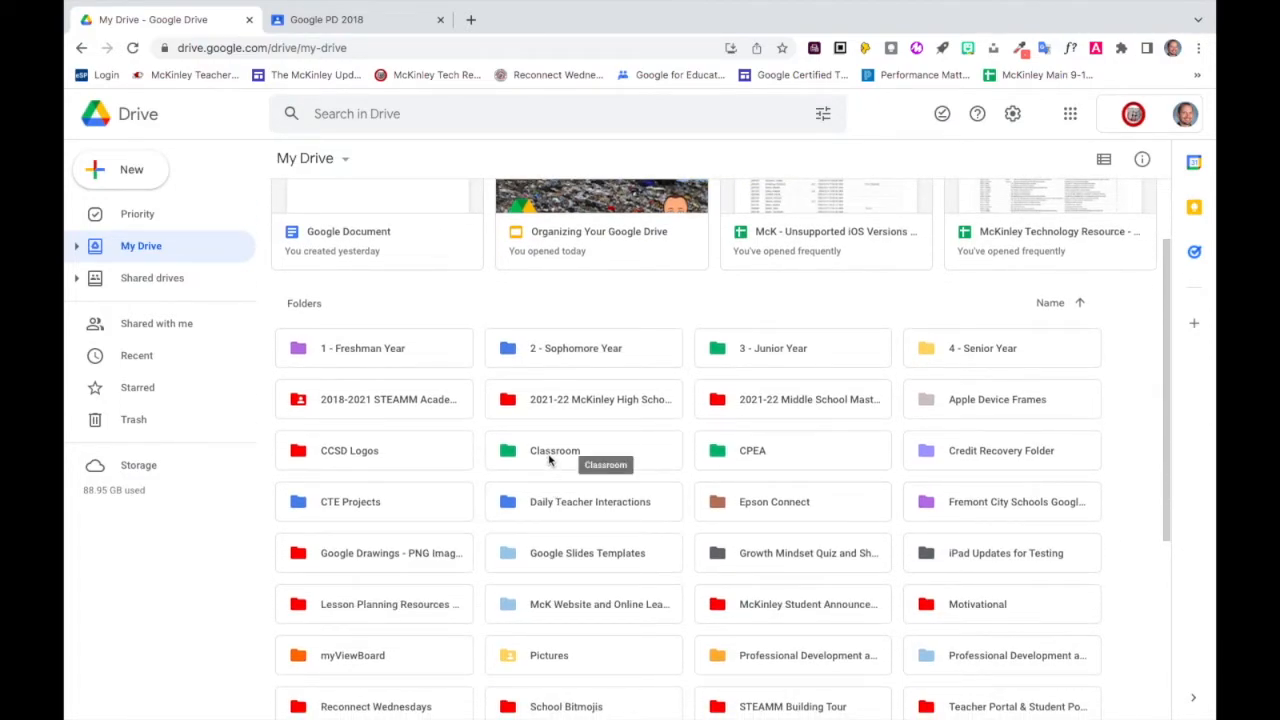
double_click(548, 458)
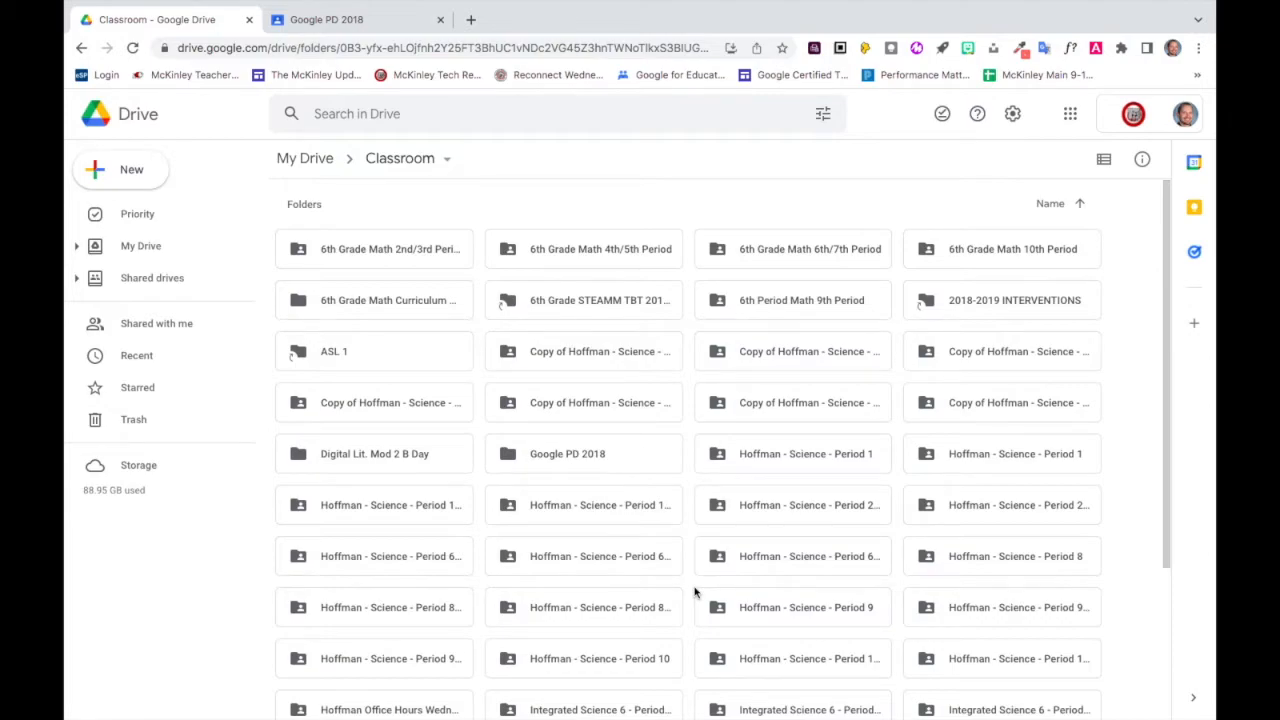
double_click(584, 460)
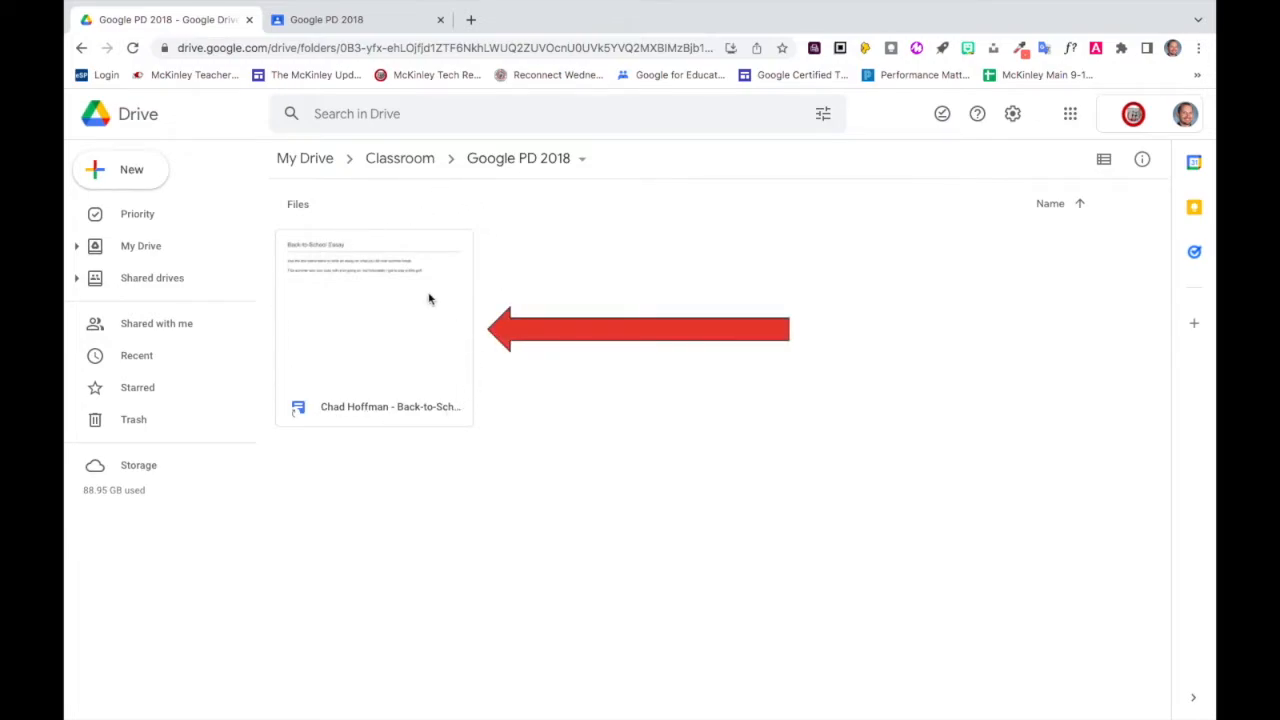
Open the "Back-to-school essay" assignment from the class's classwork in Google Classroom and compare its attached document with the Google PD 2018 Drive folder.
click(350, 20)
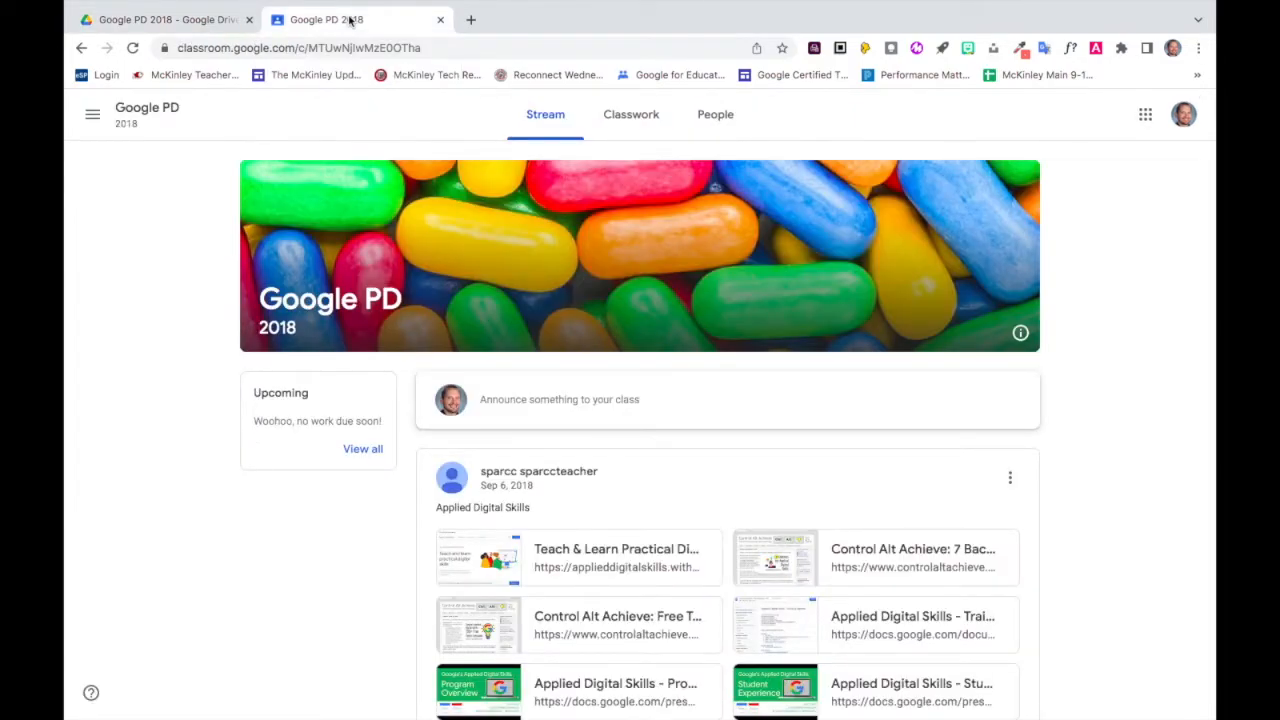
click(624, 118)
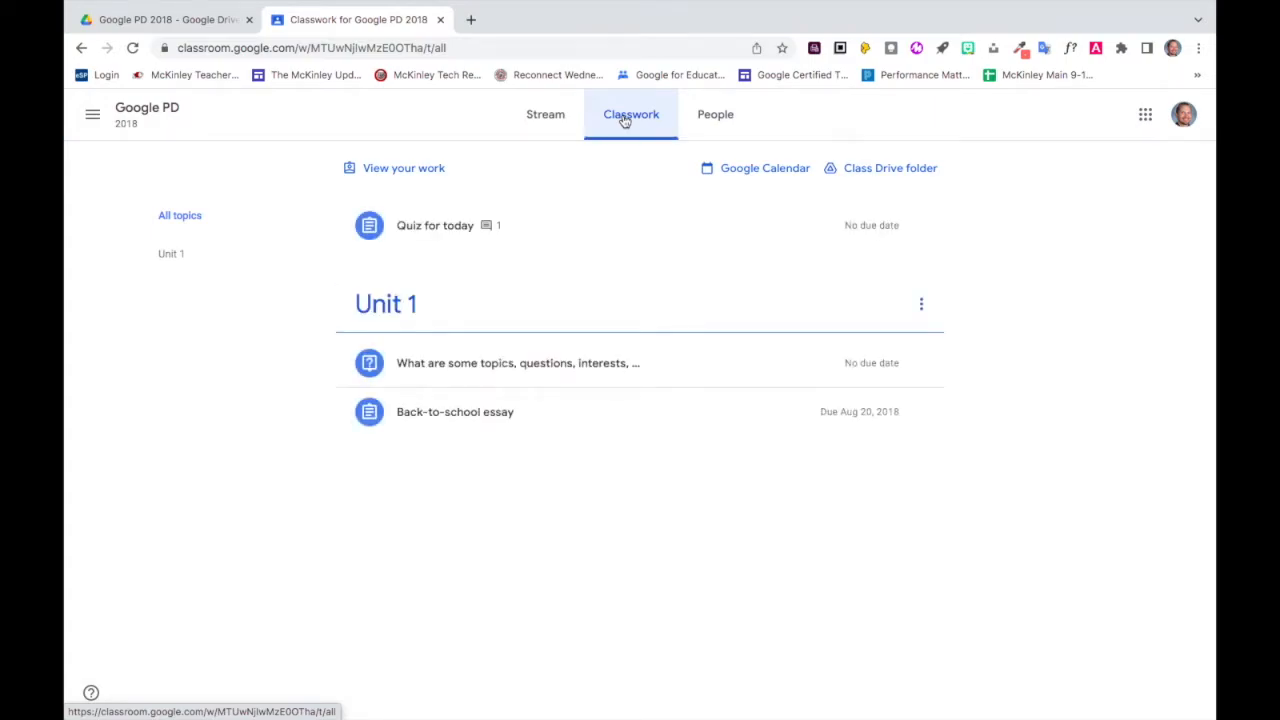
click(503, 417)
click(504, 421)
click(504, 416)
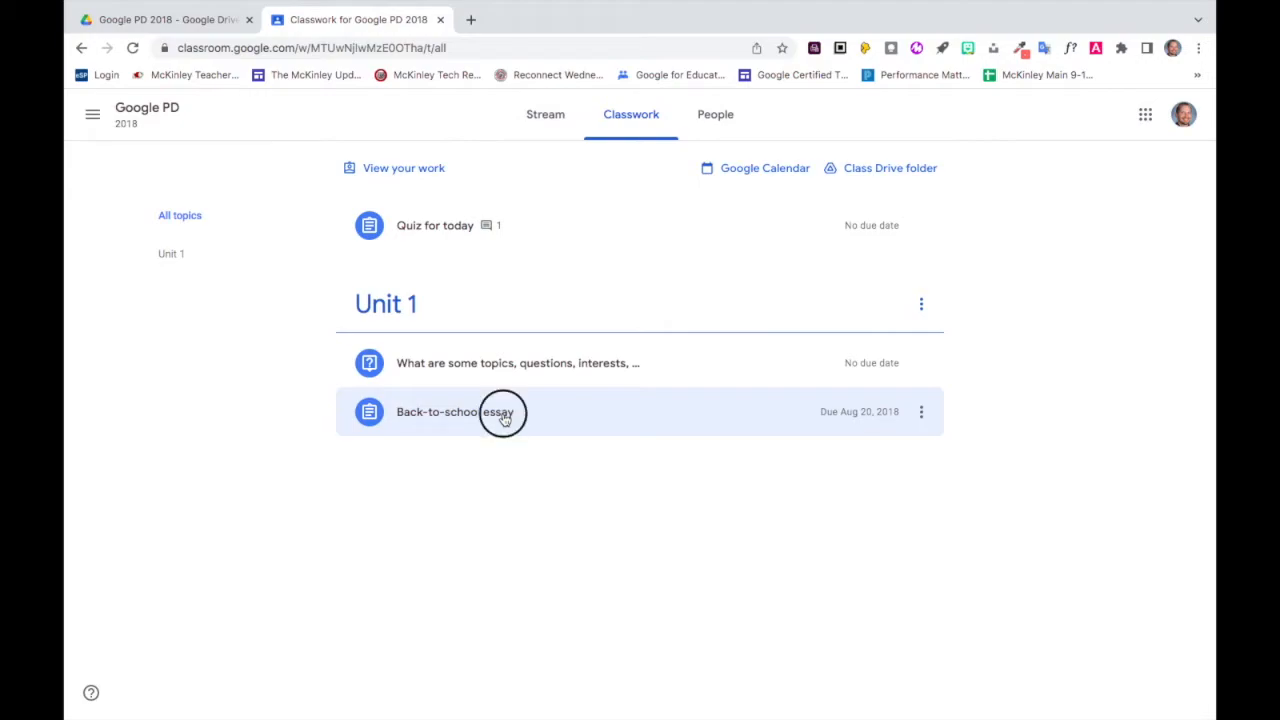
click(422, 627)
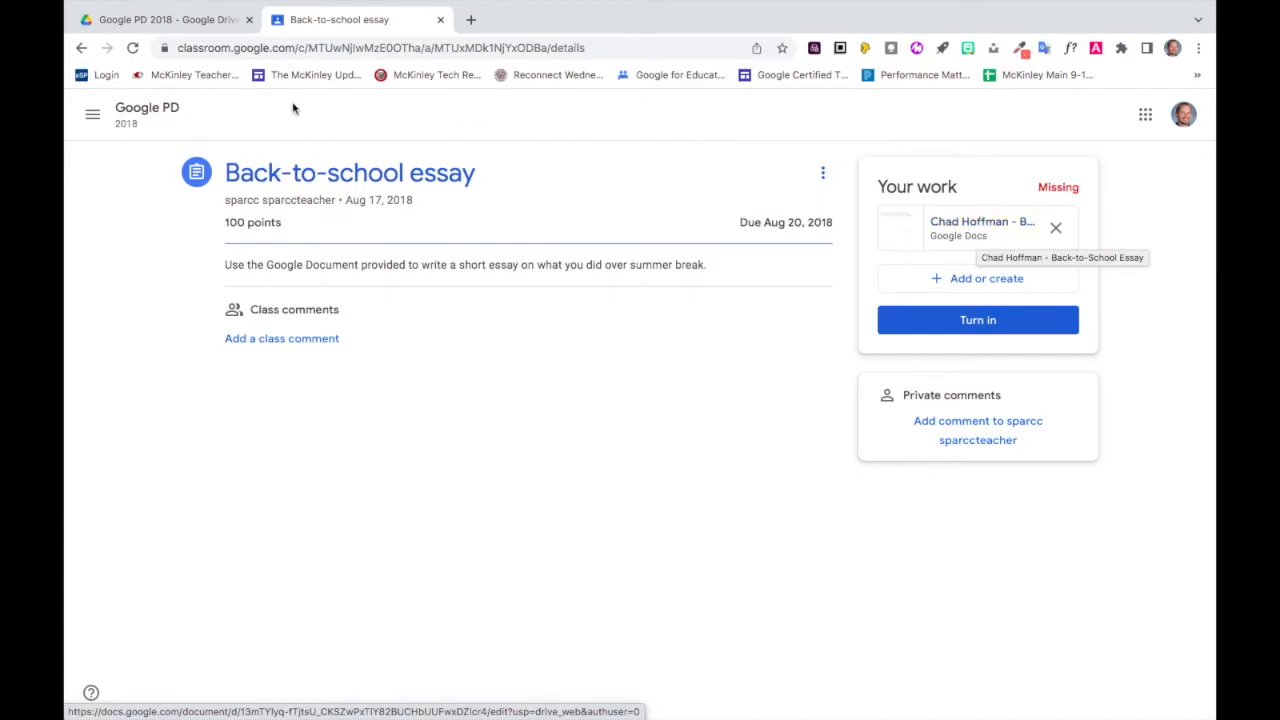
click(176, 27)
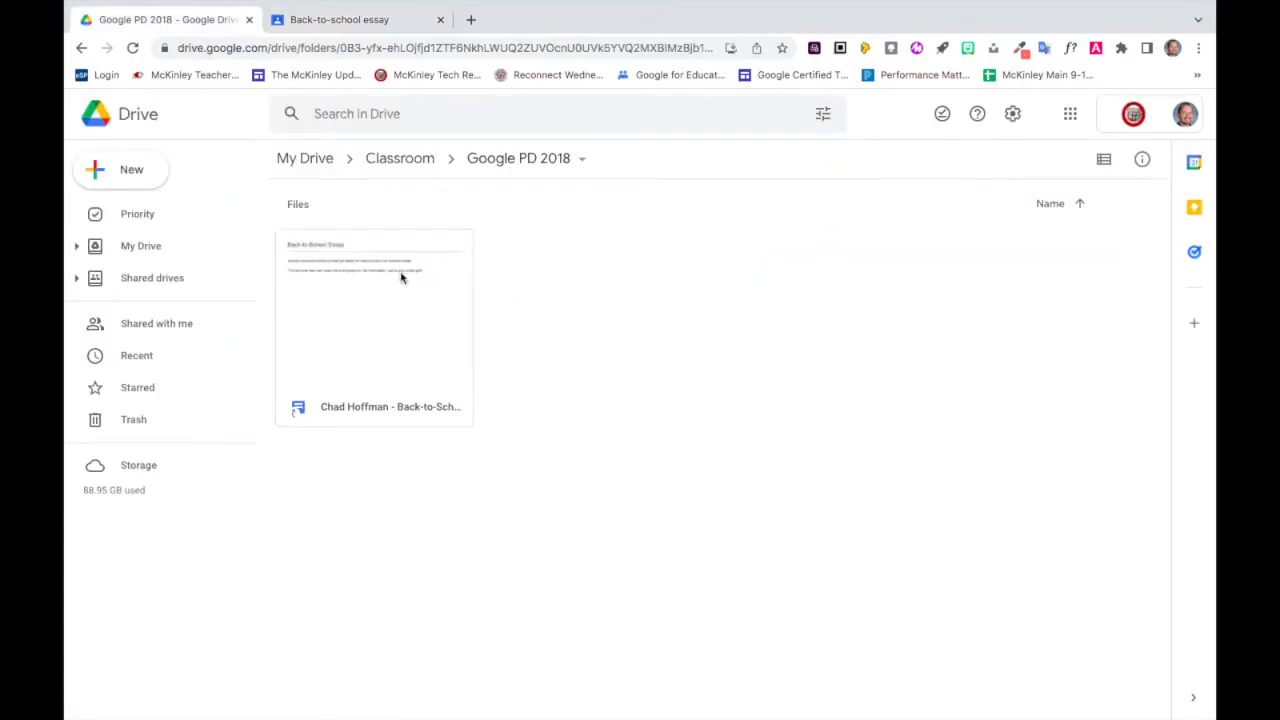
click(360, 18)
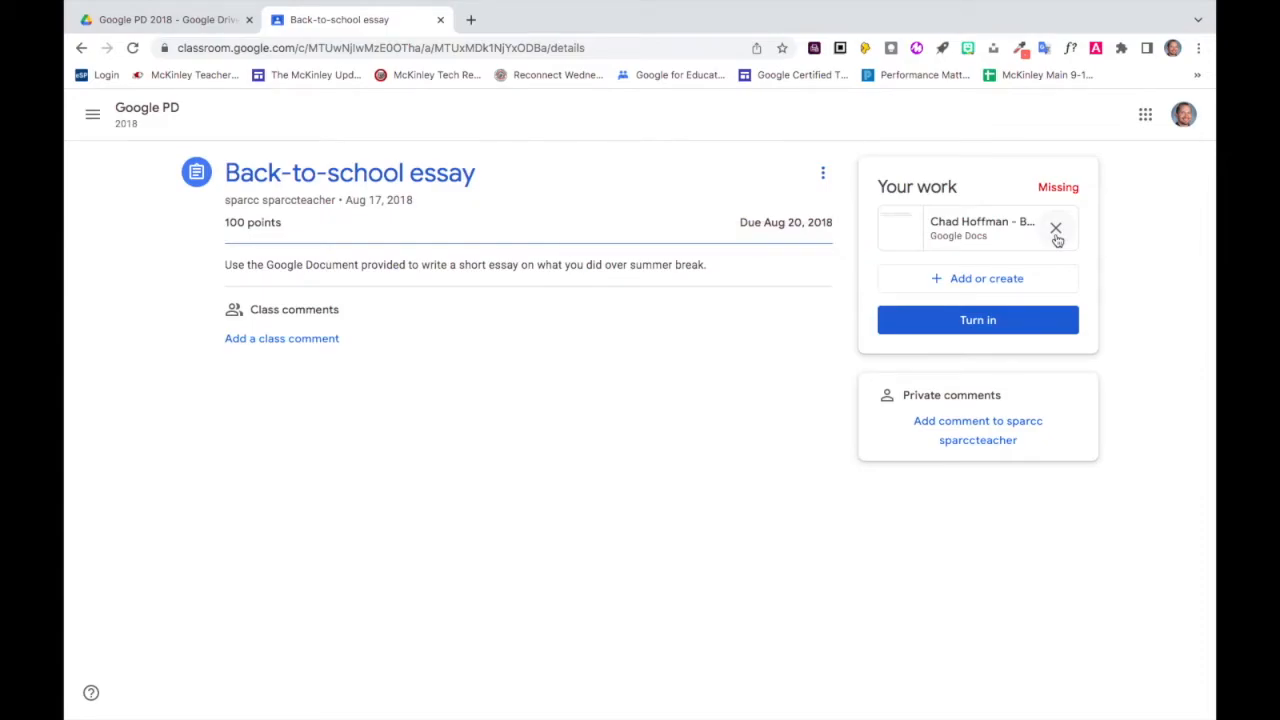
Browse My Drive for an assignment attachment down to Classroom > Google PD 2018, and close the file picker without inserting anything.
click(1013, 285)
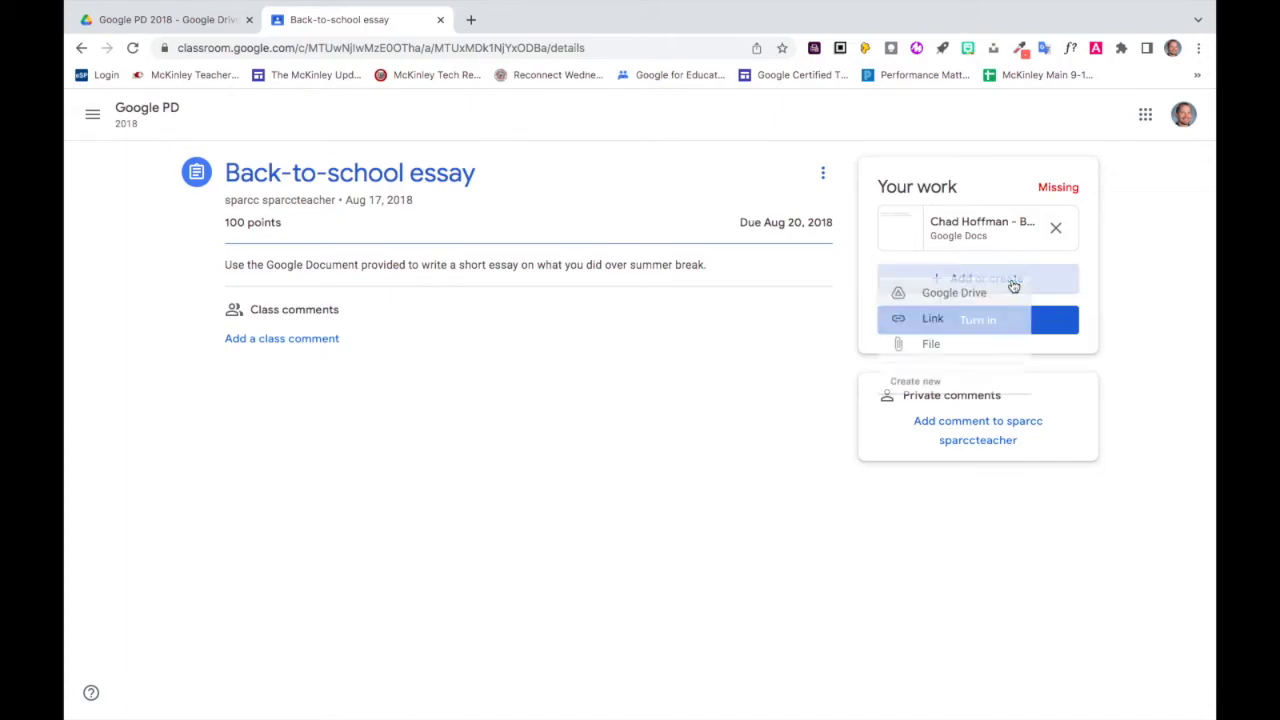
click(955, 312)
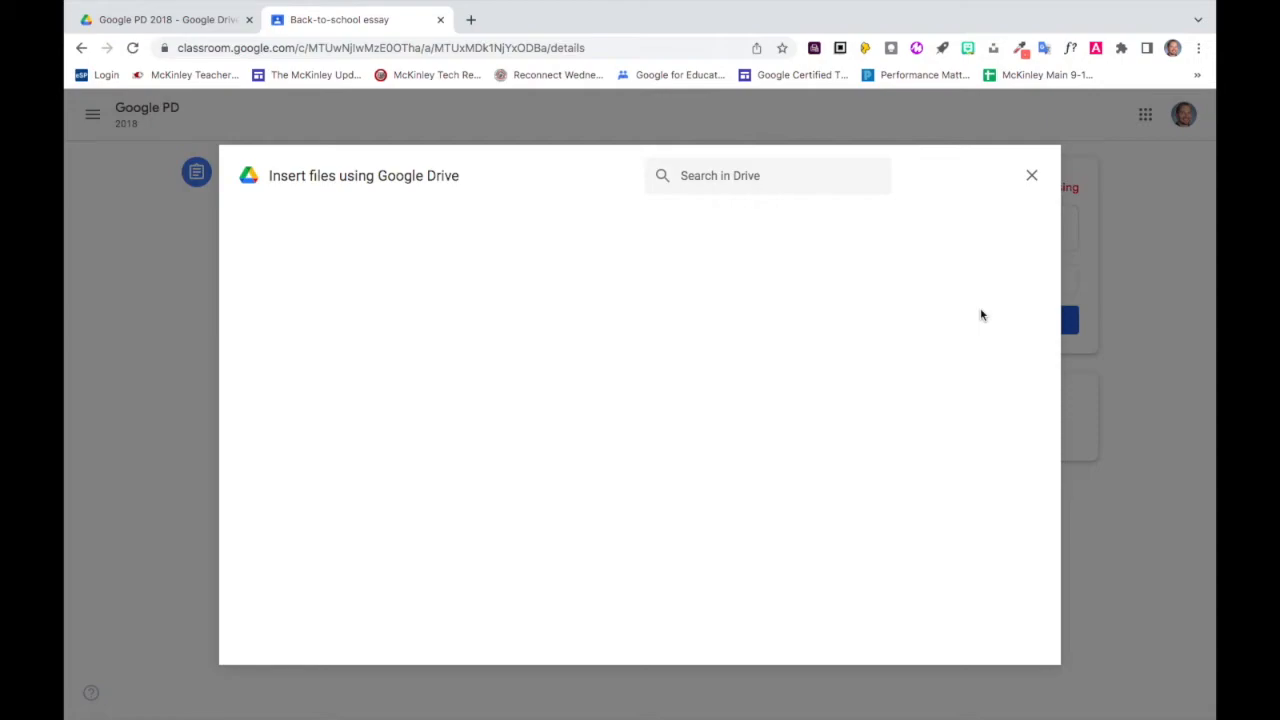
click(417, 226)
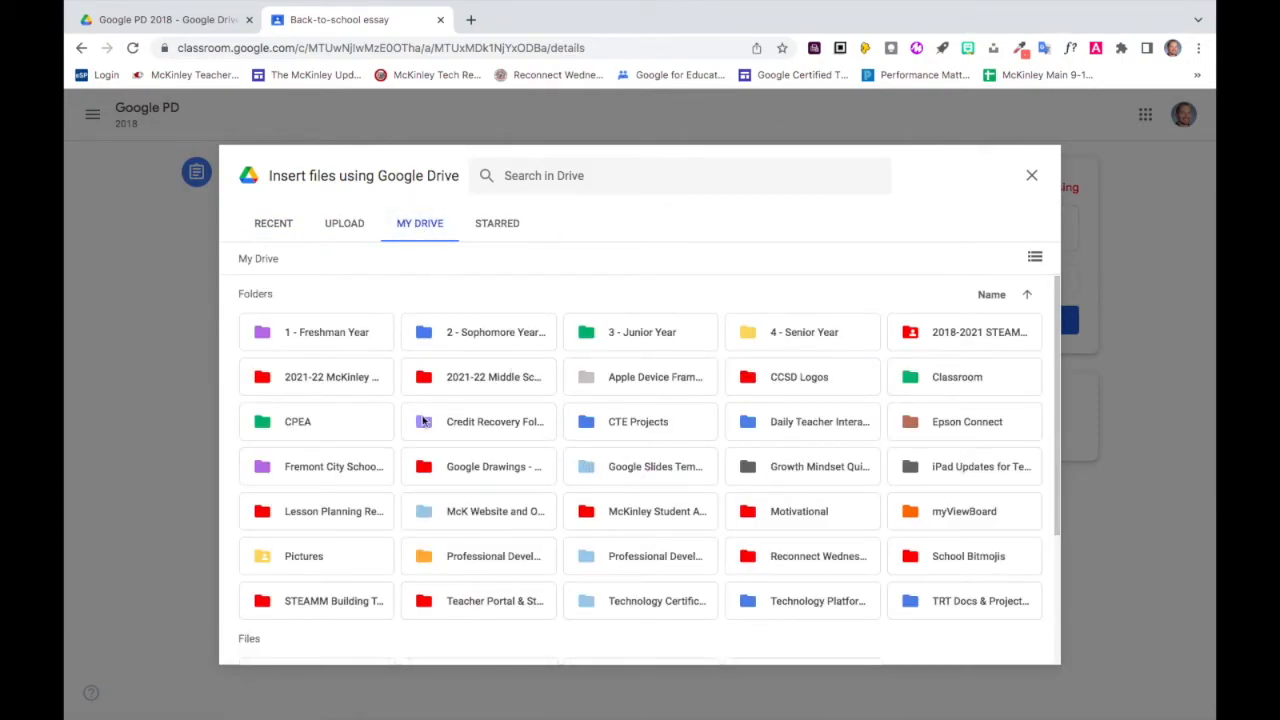
double_click(937, 380)
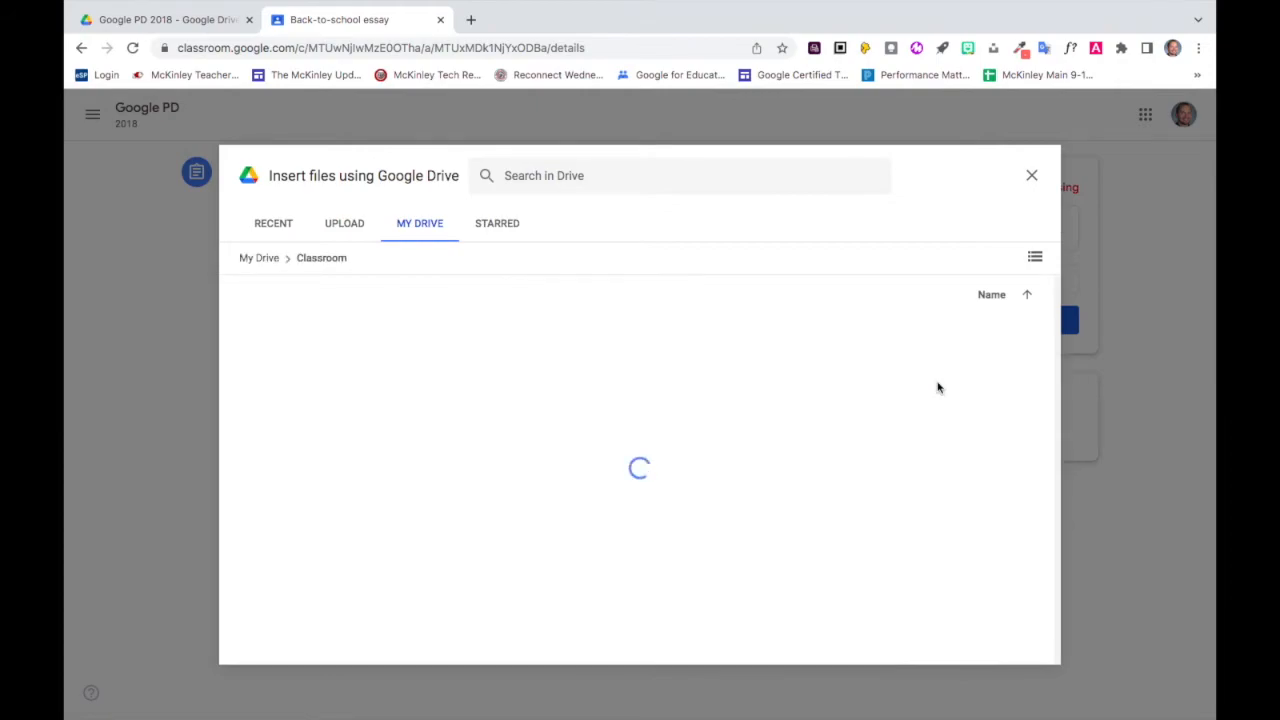
double_click(662, 466)
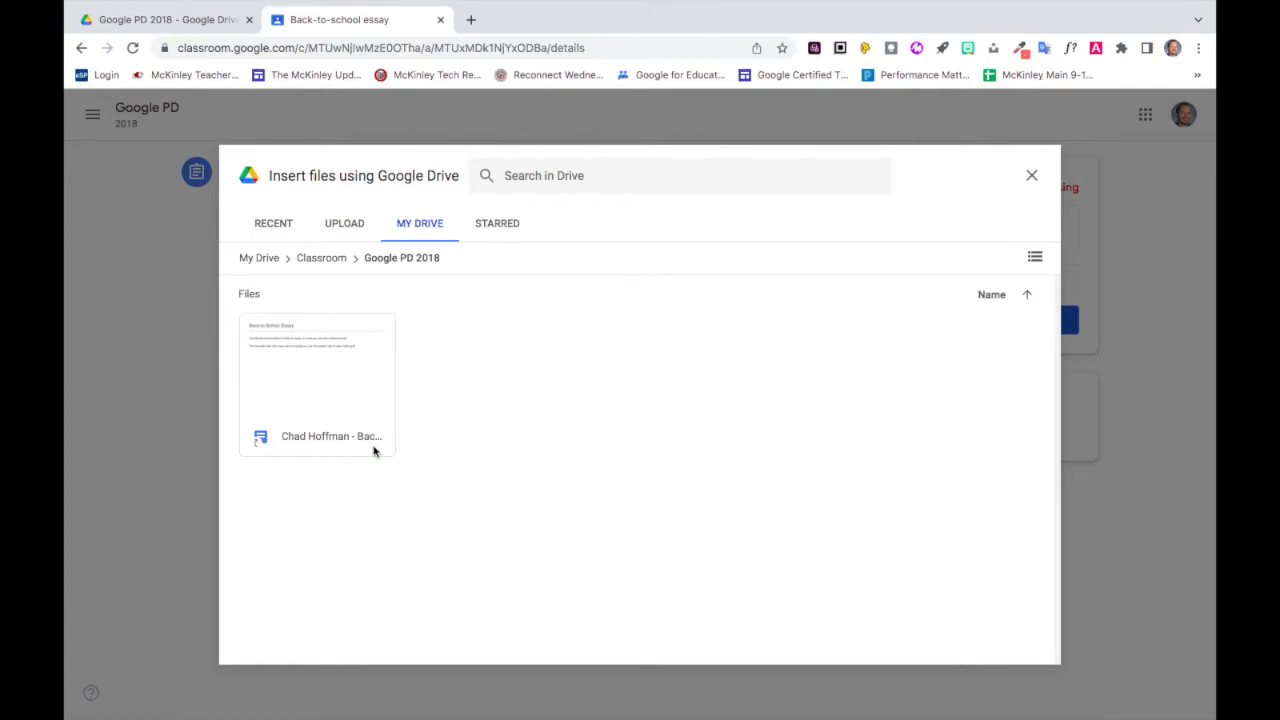
click(1032, 177)
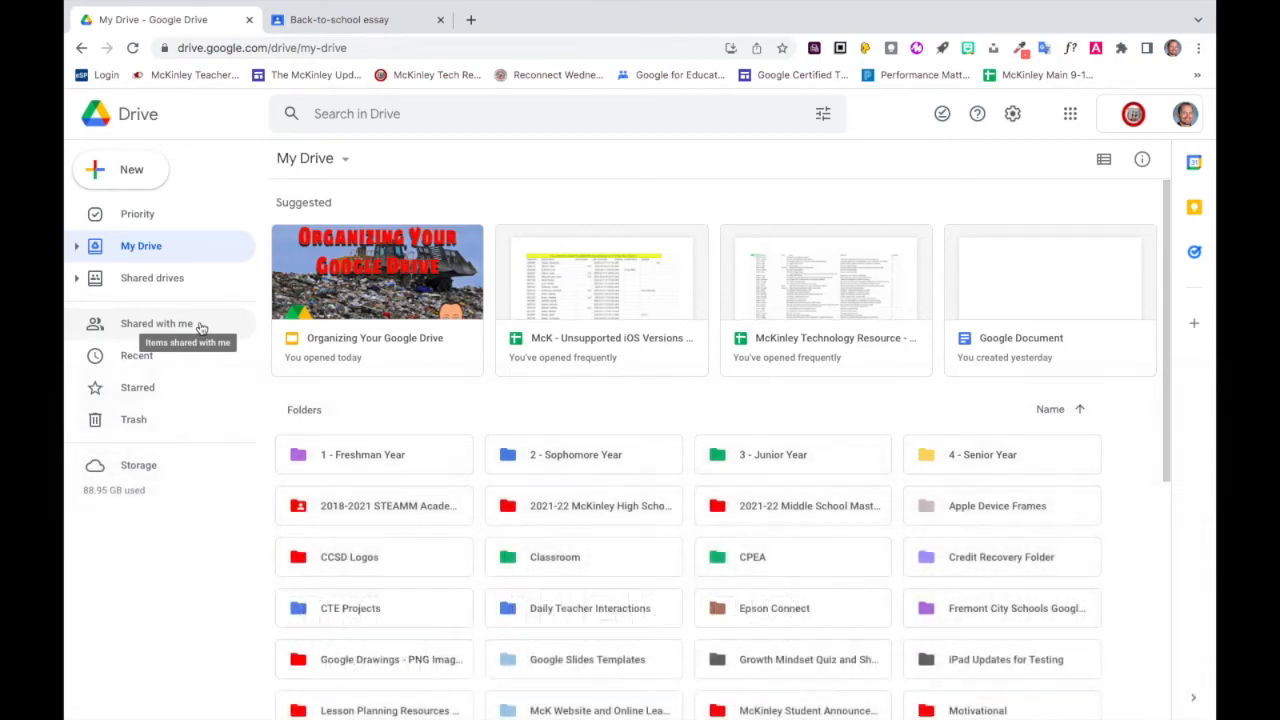
Open the list of files that others have shared with this account in Google Drive.
click(199, 325)
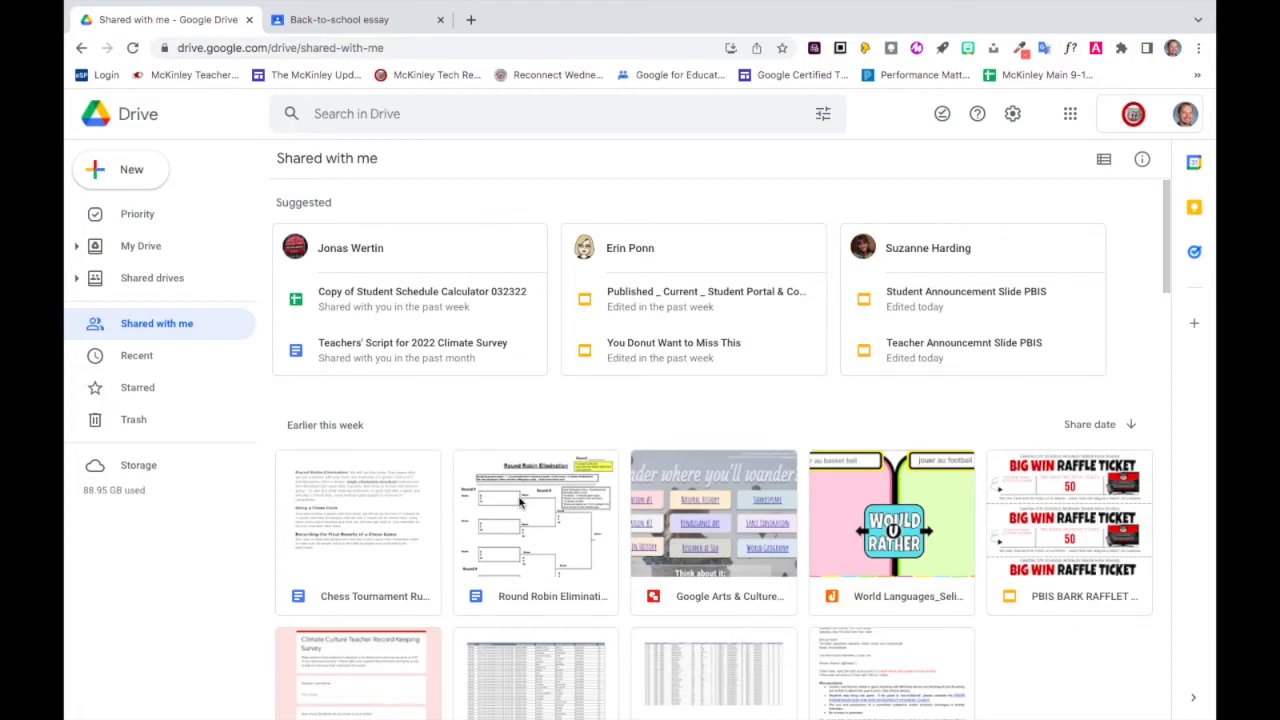
Add a shortcut to the shared "Chess Tournament Rules" document at the root of My Drive.
scroll(520, 502, down, 2)
click(348, 407)
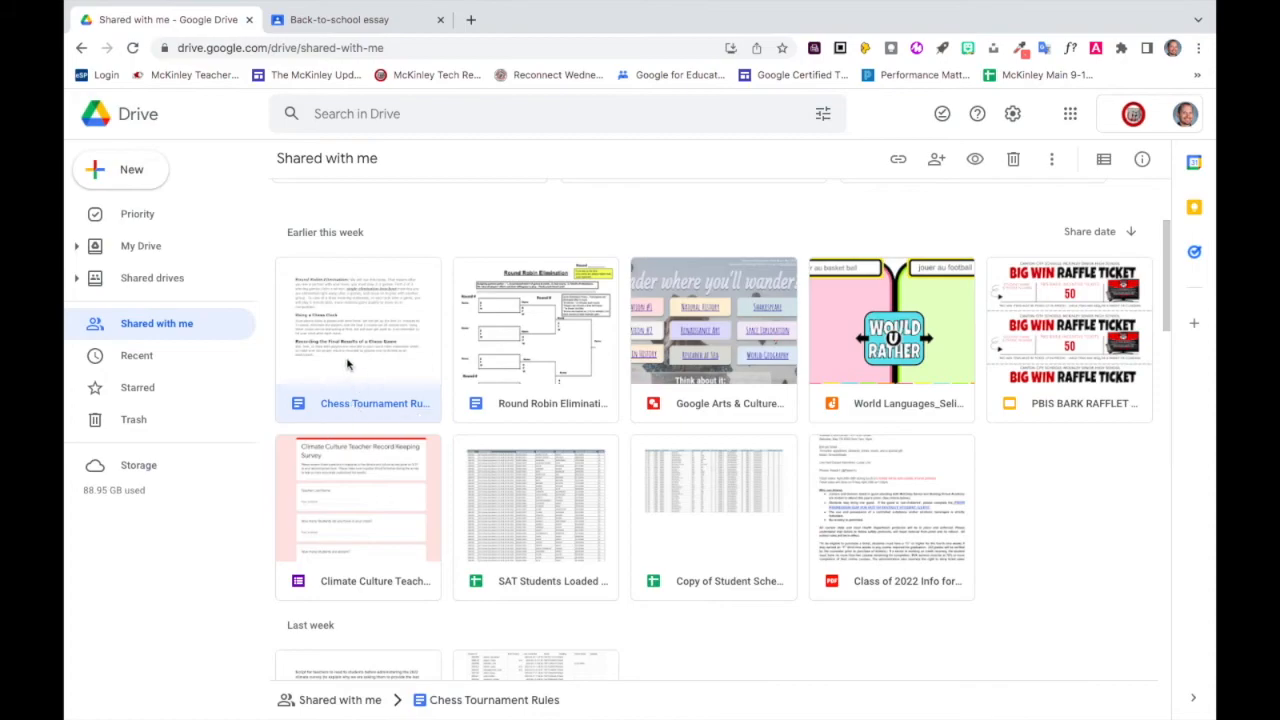
right_click(374, 406)
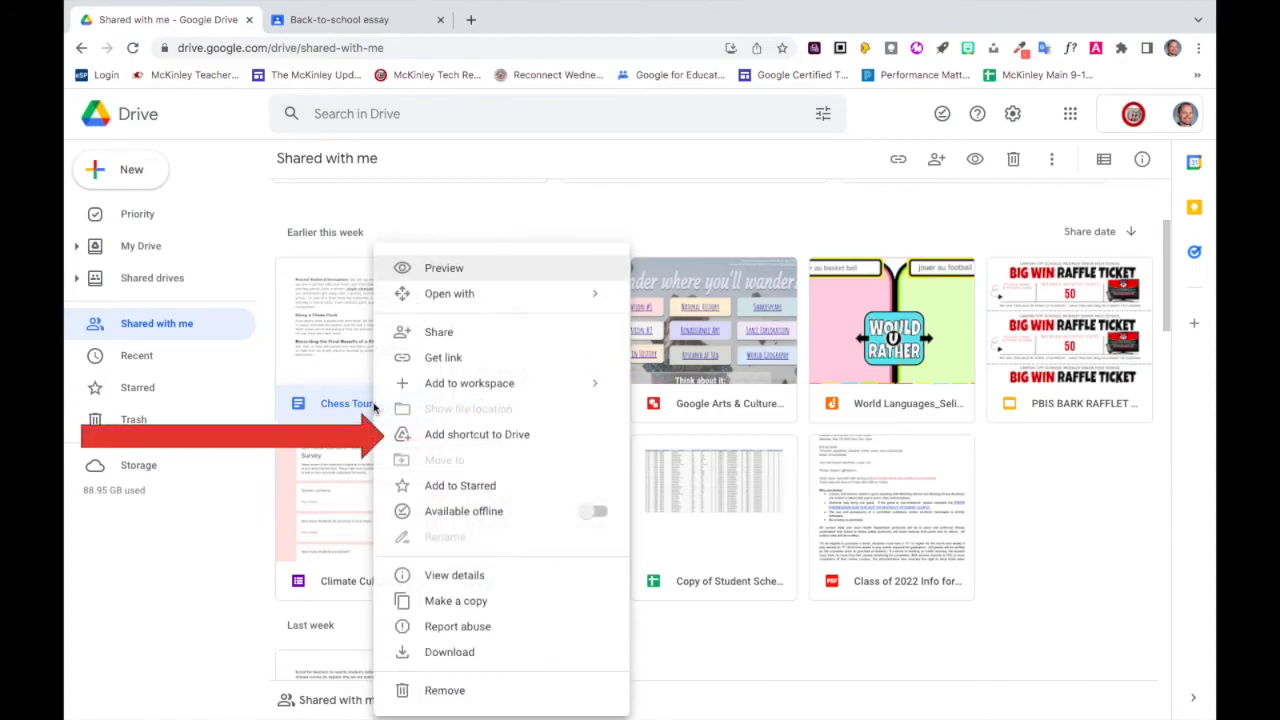
click(433, 434)
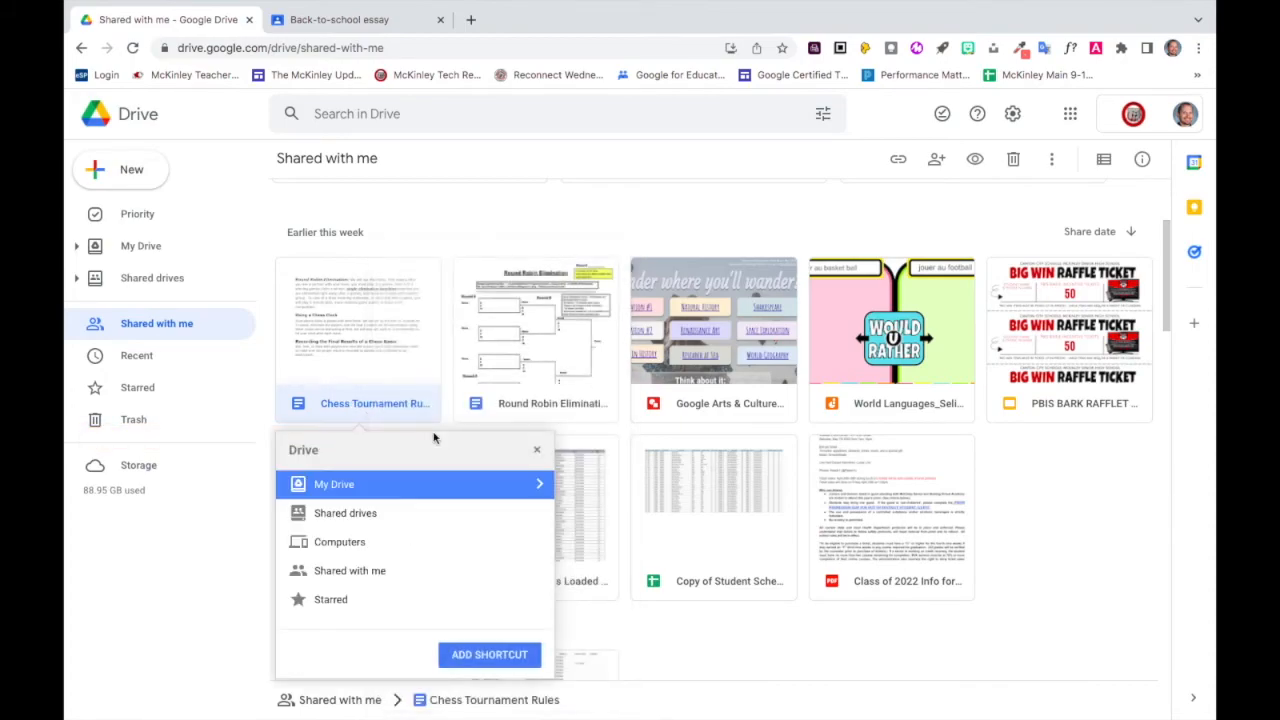
click(451, 484)
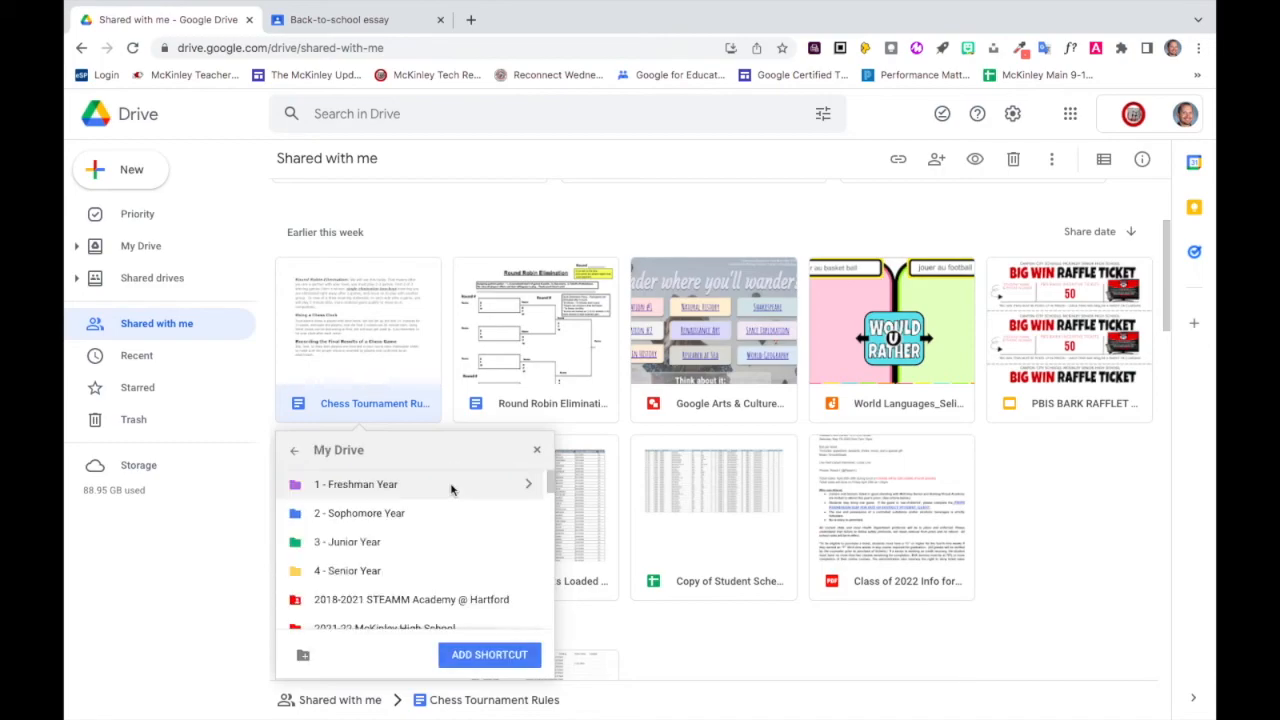
scroll(447, 563, down, 5)
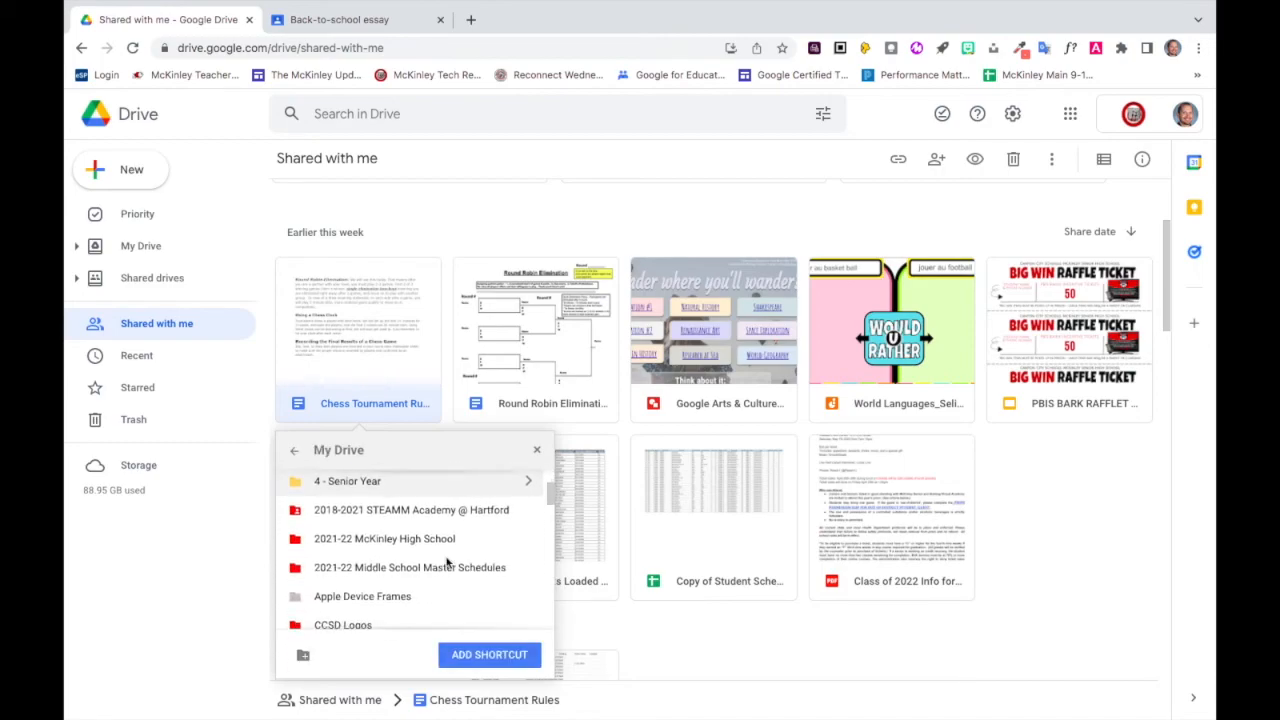
scroll(447, 563, down, 10)
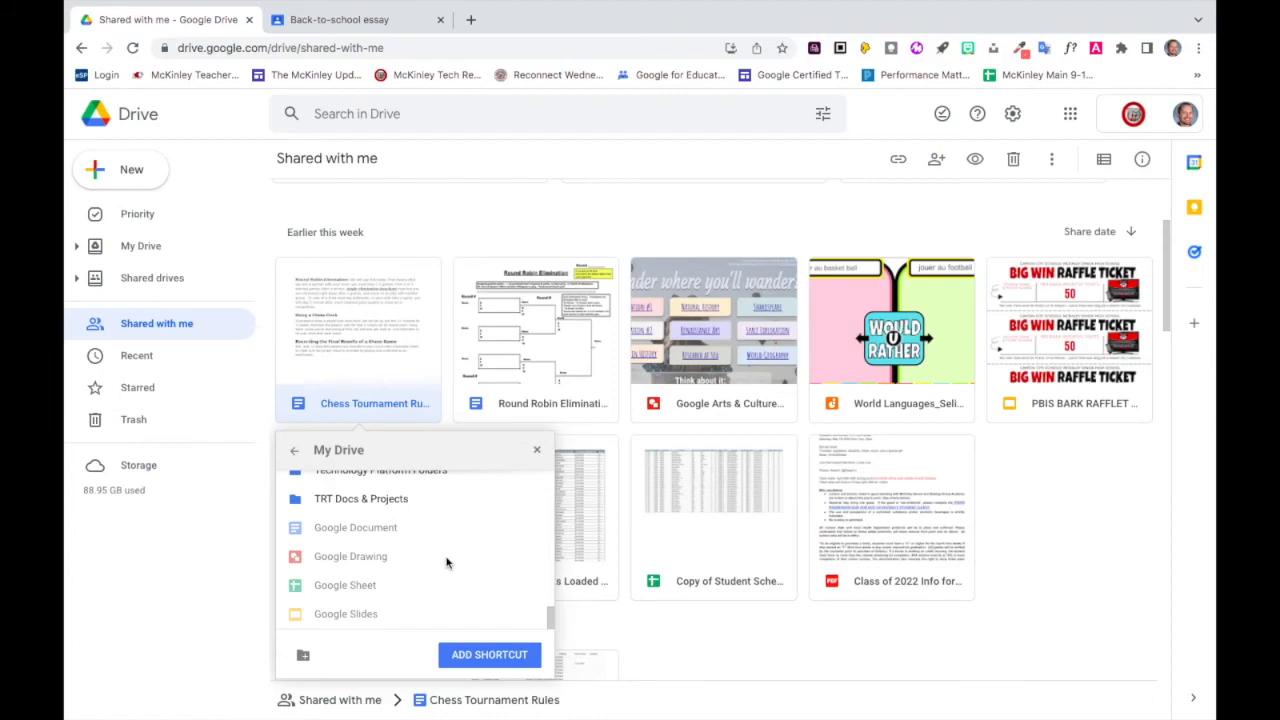
click(482, 658)
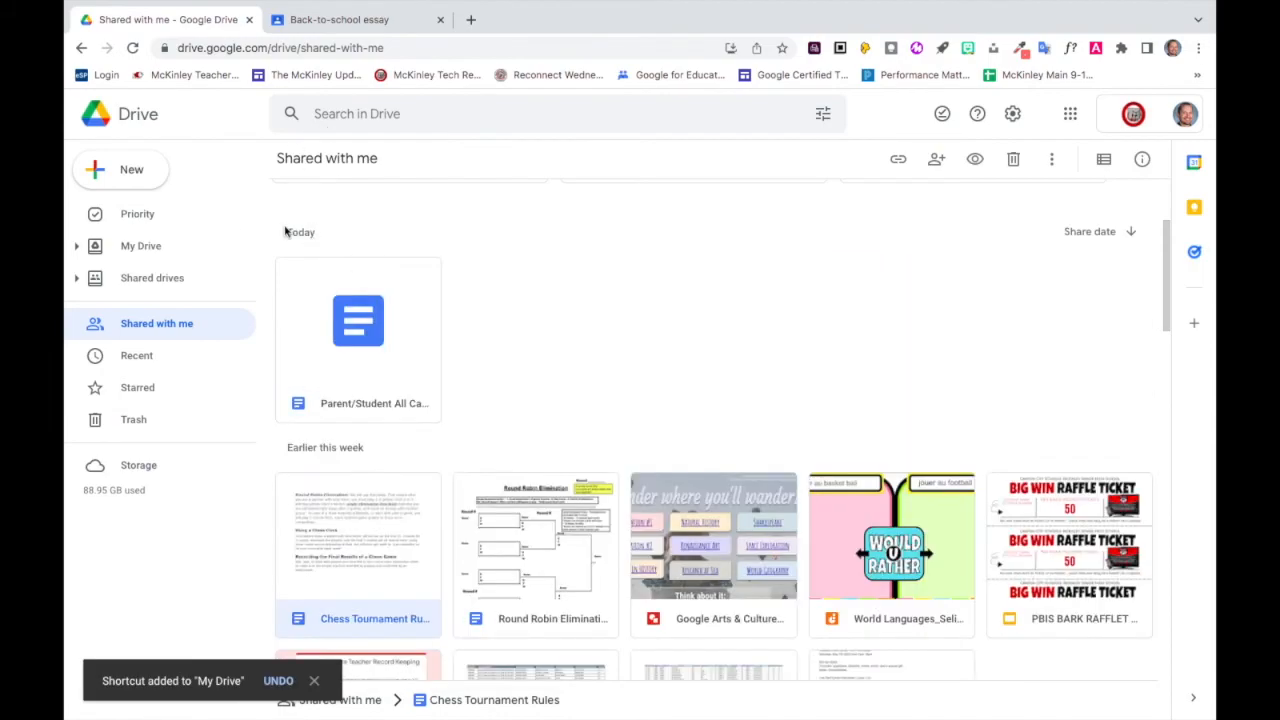
Open My Drive and look for the "Chess Tournament Rules" shortcut among its files.
click(181, 245)
scroll(689, 615, down, 1)
scroll(689, 613, down, 10)
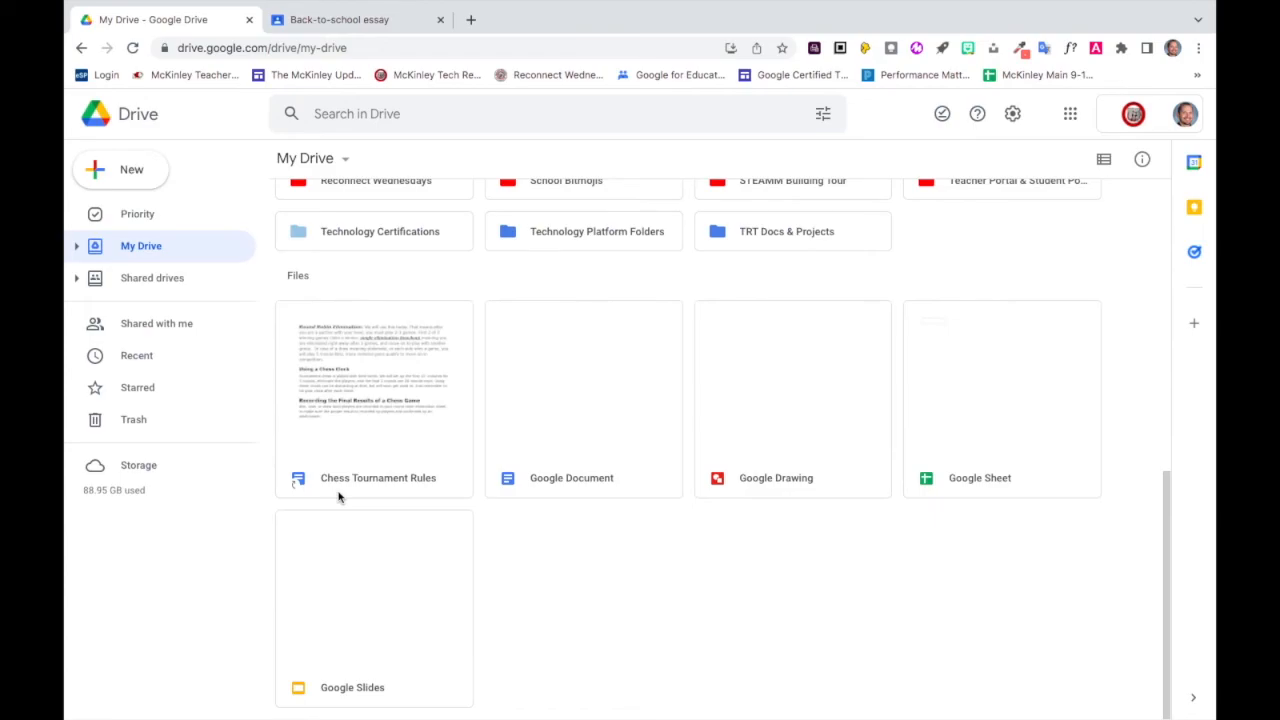
scroll(410, 369, up, 15)
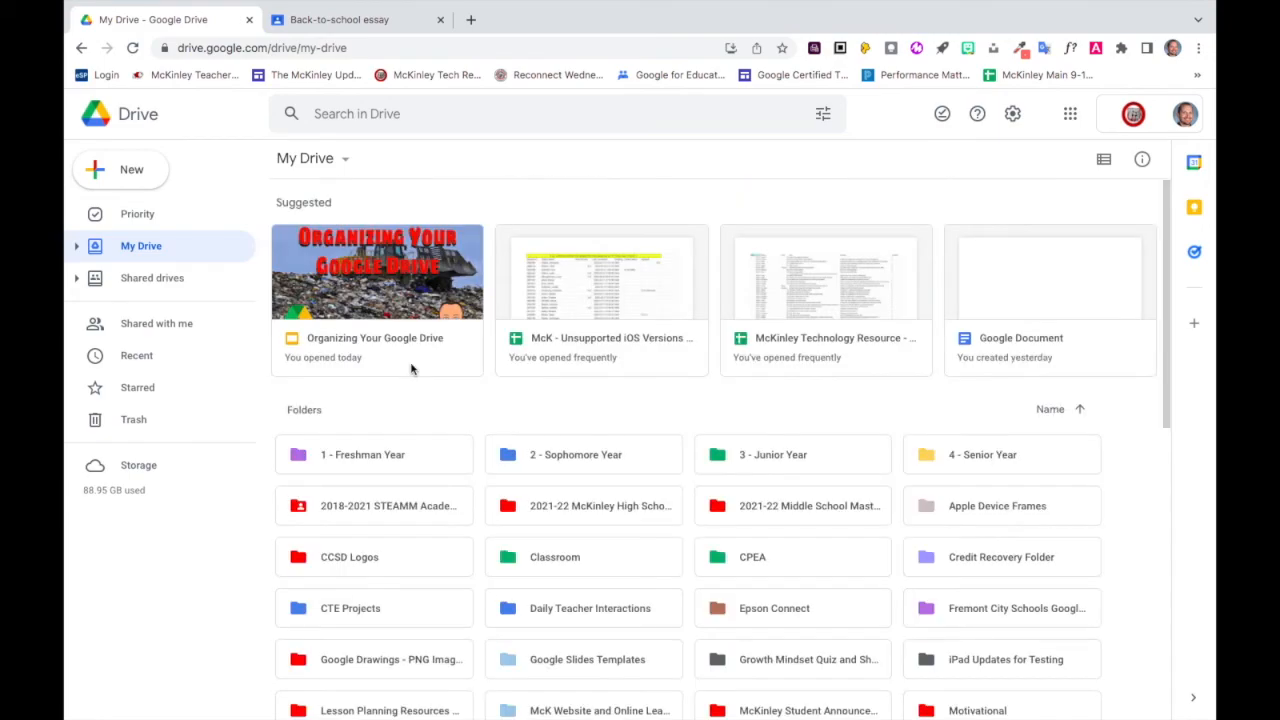